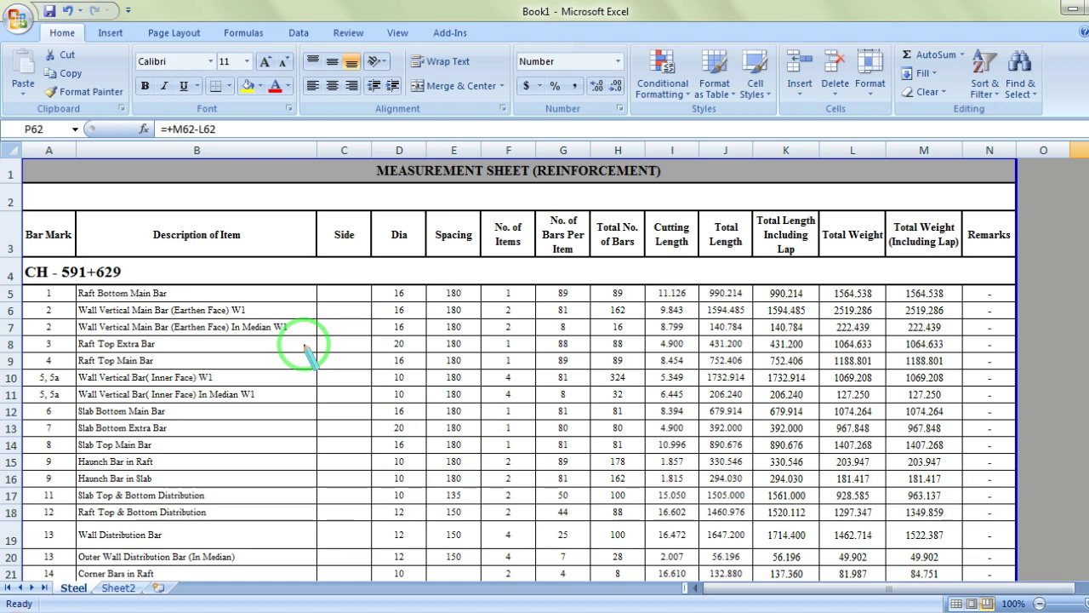
Step: Switch to Sheet2 to show the Steel Reconcilation table with its 0.074 MT Difference
left_click(118, 587)
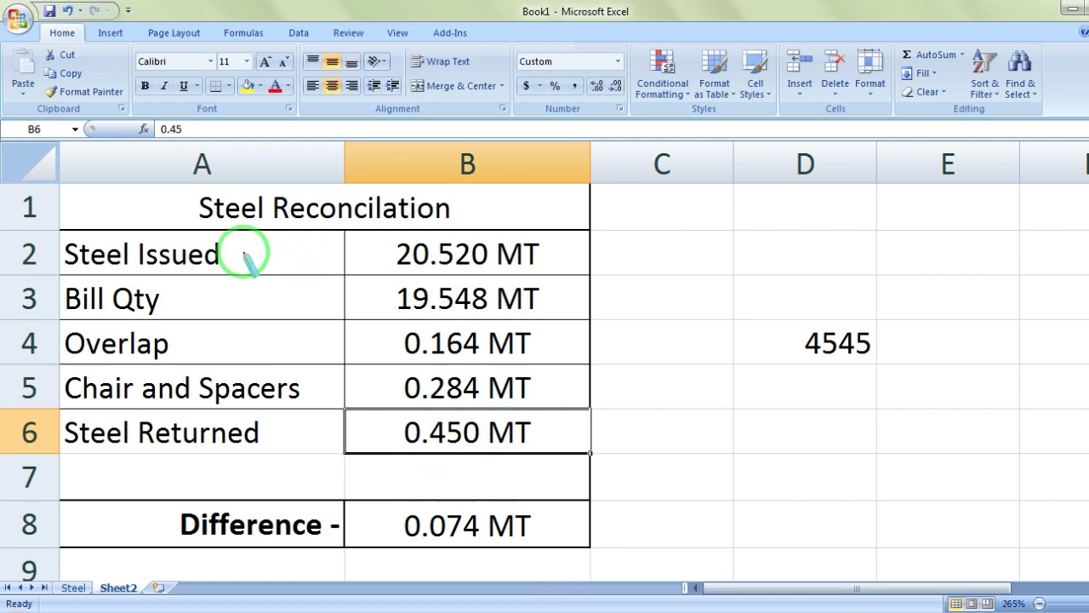
Step: Draw red ink ticks and underlines on Steel Issued, Bill Qty, Overlap, Chair and Spacers, and Steel Returned
mouse_move(243, 248)
left_mouse_down()
mouse_move(288, 250)
mouse_move(319, 228)
left_mouse_up()
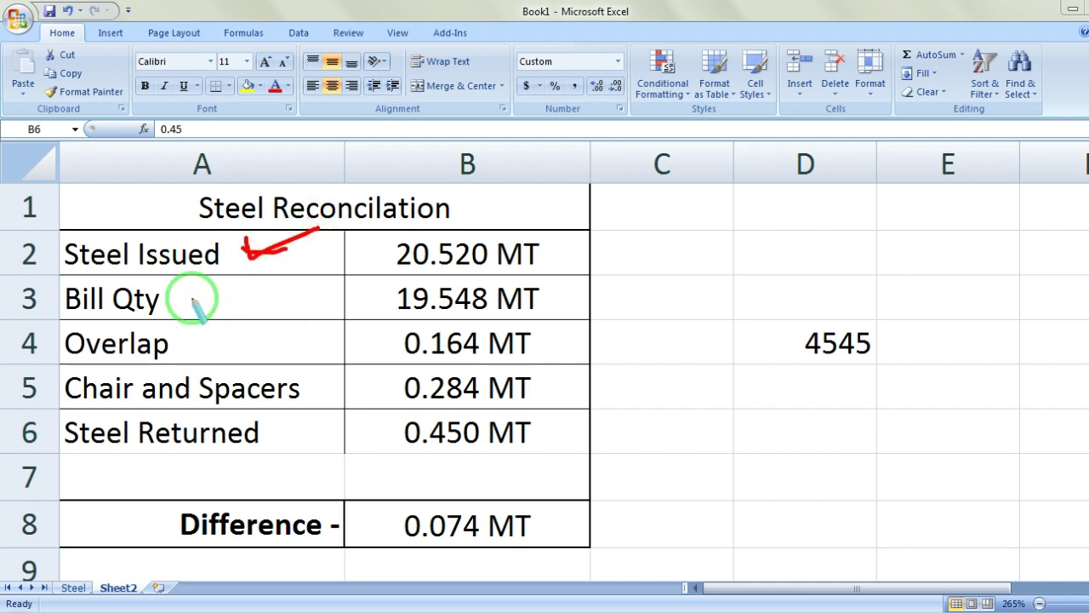
left_click_drag(194, 300, 330, 292)
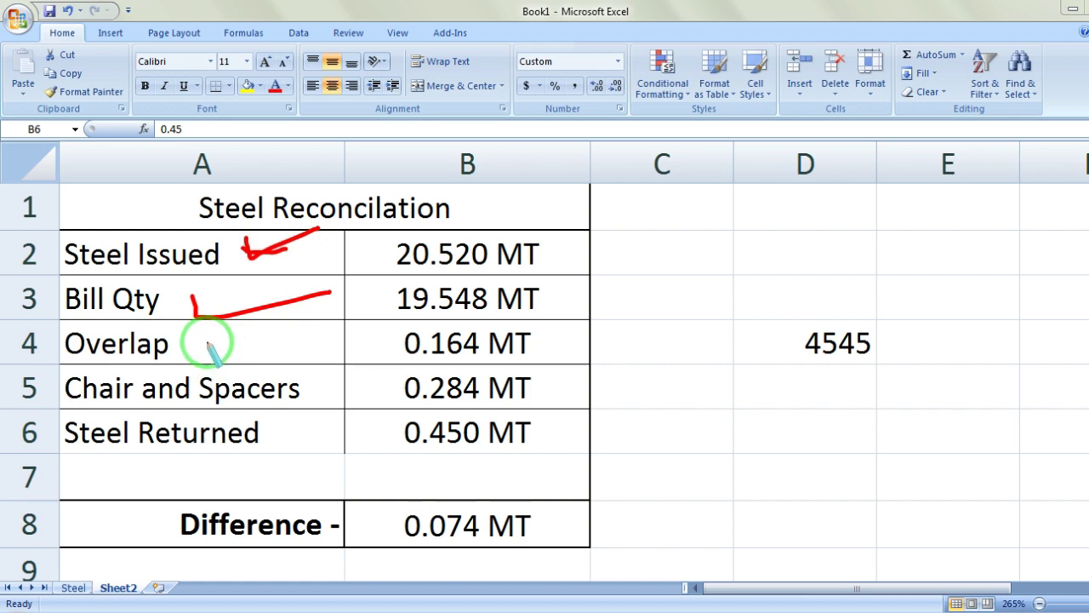
left_click_drag(203, 338, 269, 337)
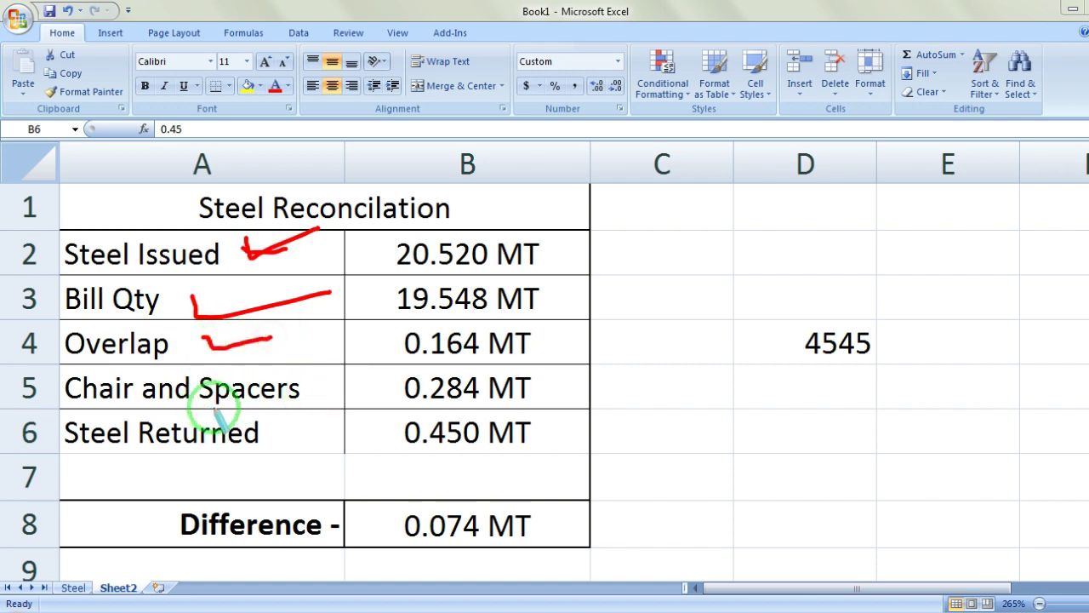
left_click_drag(309, 389, 340, 369)
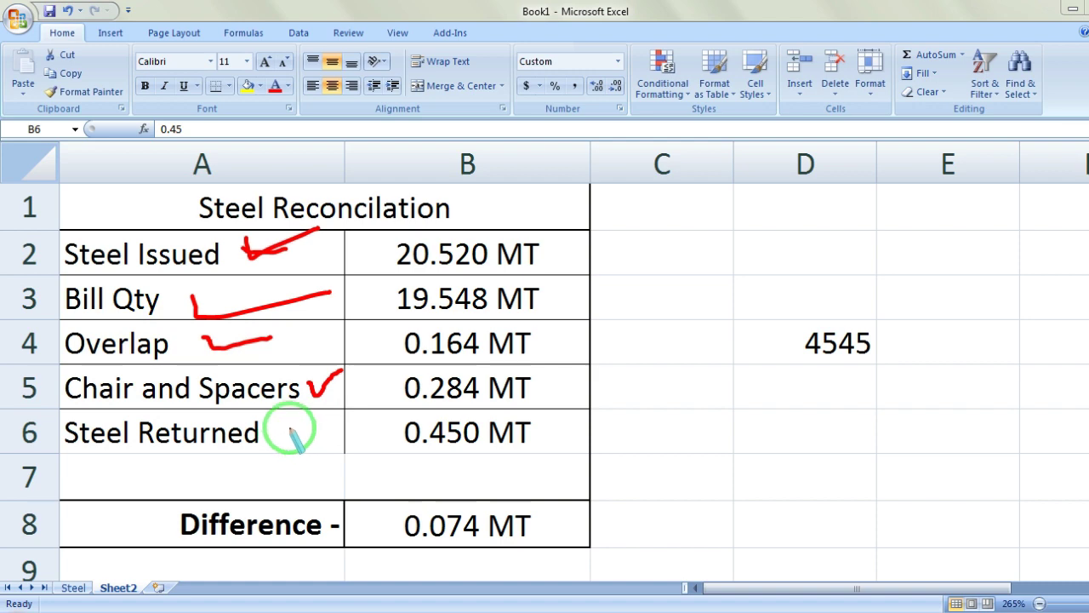
left_click_drag(289, 427, 330, 412)
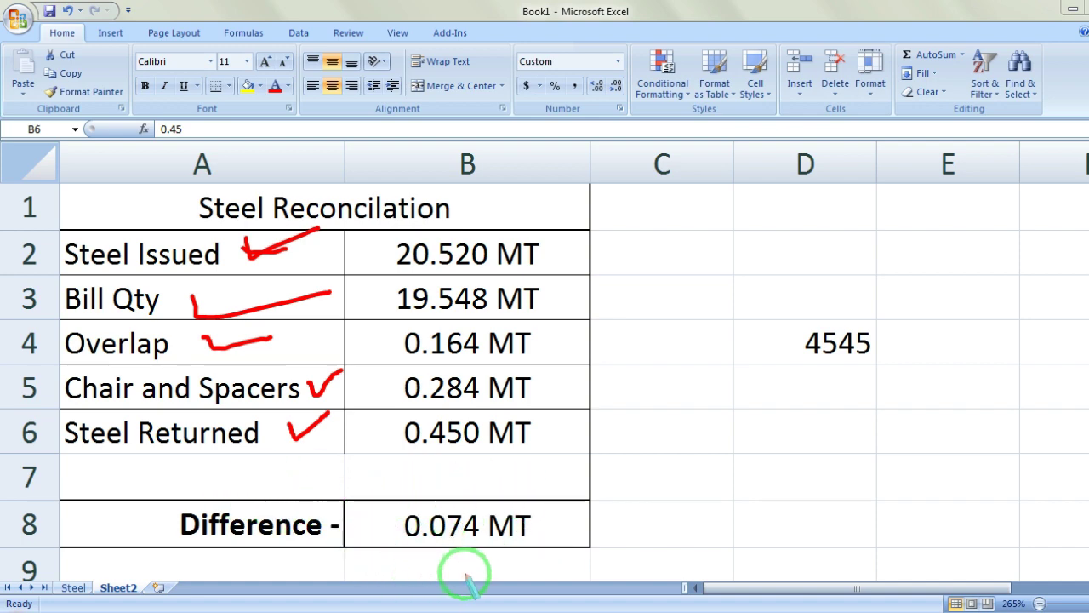
Step: Erase all red ink annotations, leave pen mode, and select the Steel Issued cells A2 and B2
key("e")
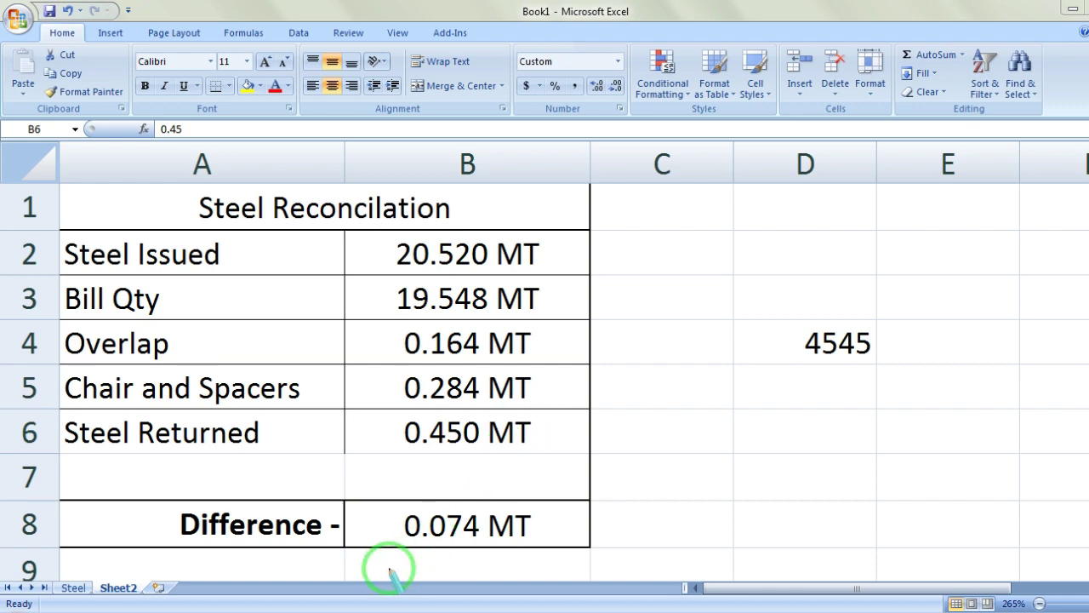
key("Escape")
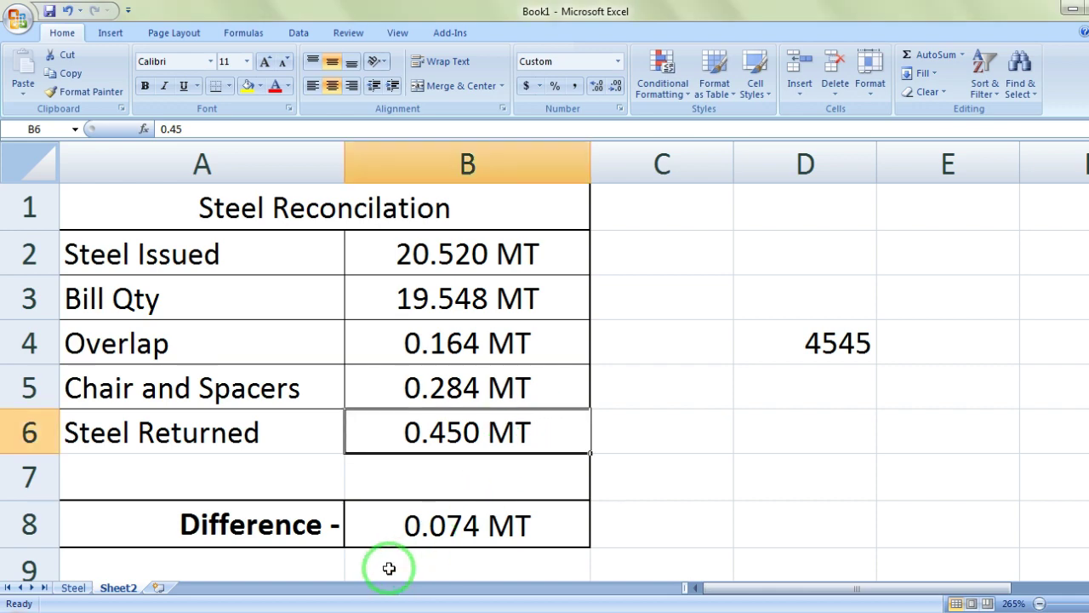
left_click(281, 253)
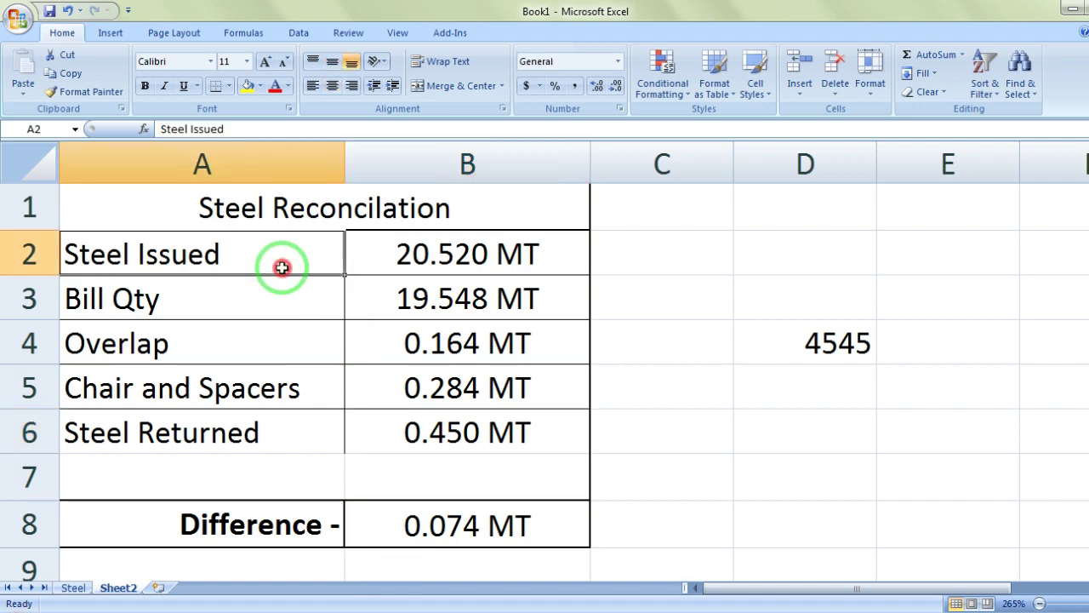
left_click(383, 260)
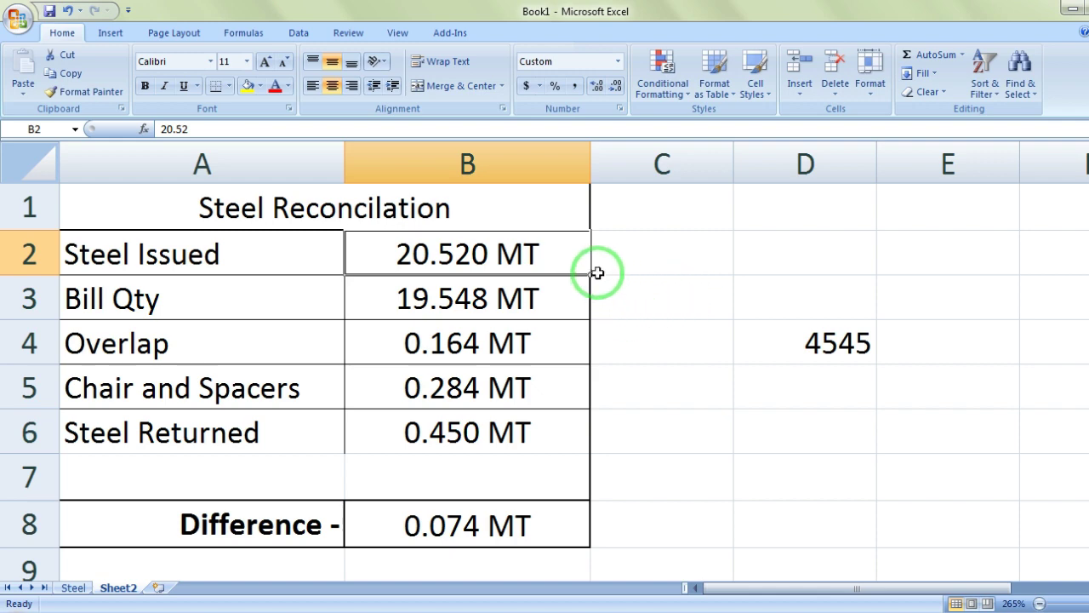
left_click(396, 253)
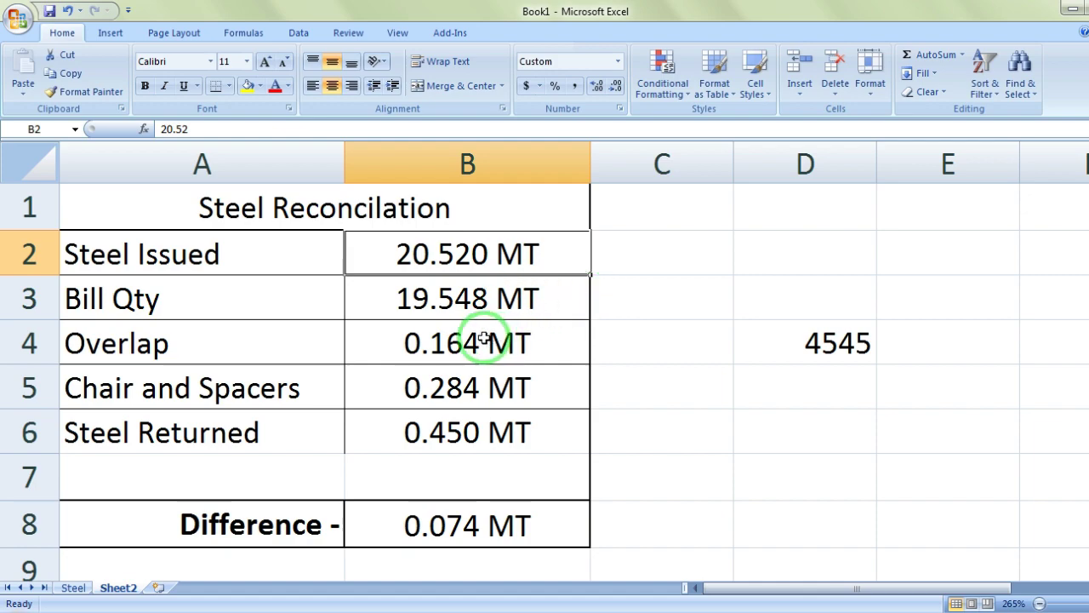
left_click(73, 587)
scroll(625, 355, "down", 12)
scroll(626, 354, "down", 4)
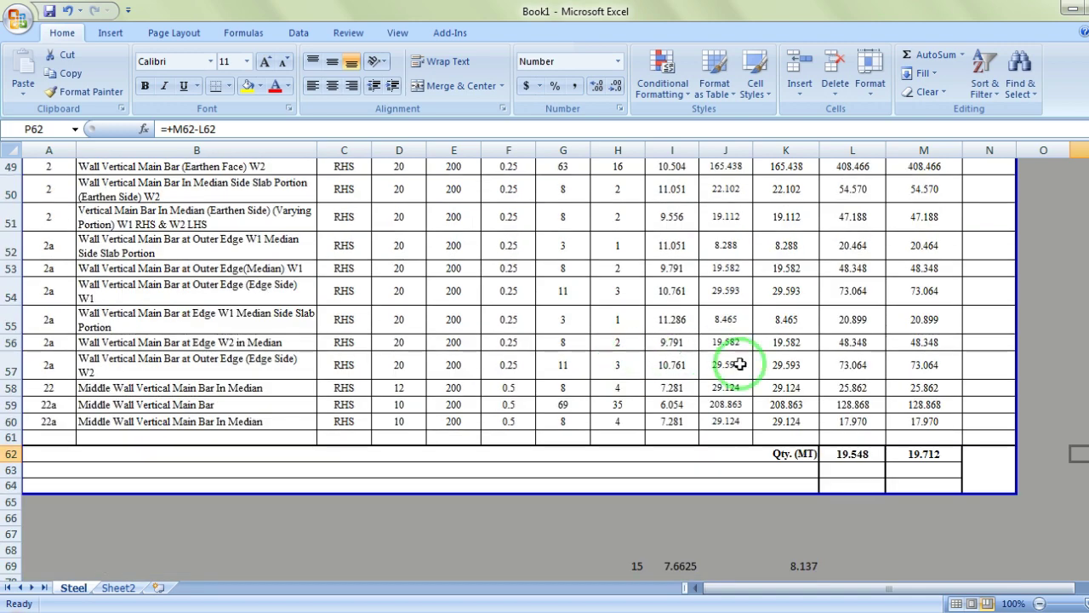
left_click(846, 457)
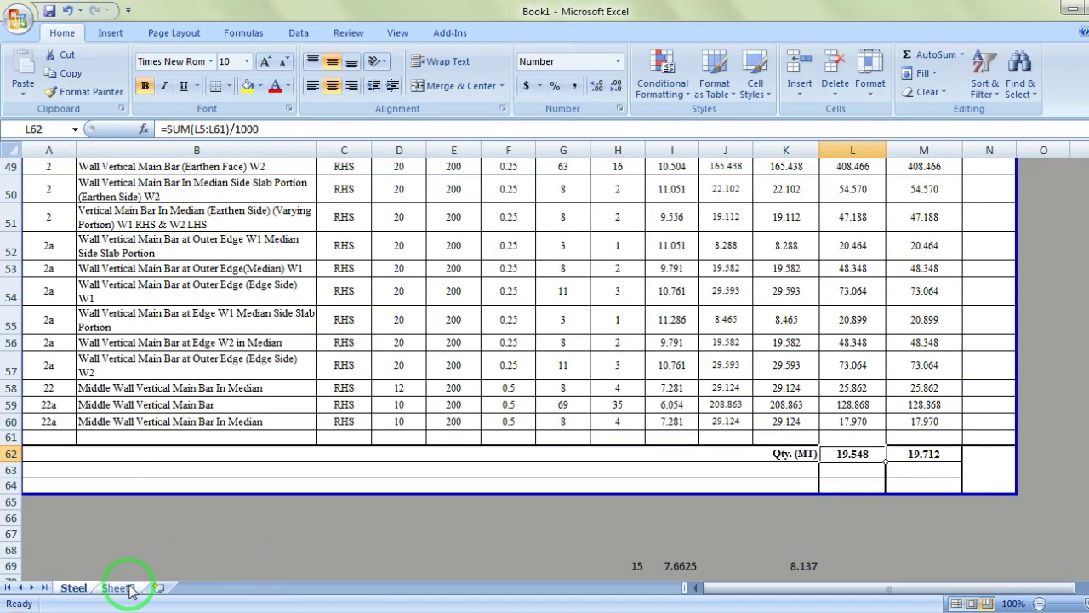
left_click(124, 586)
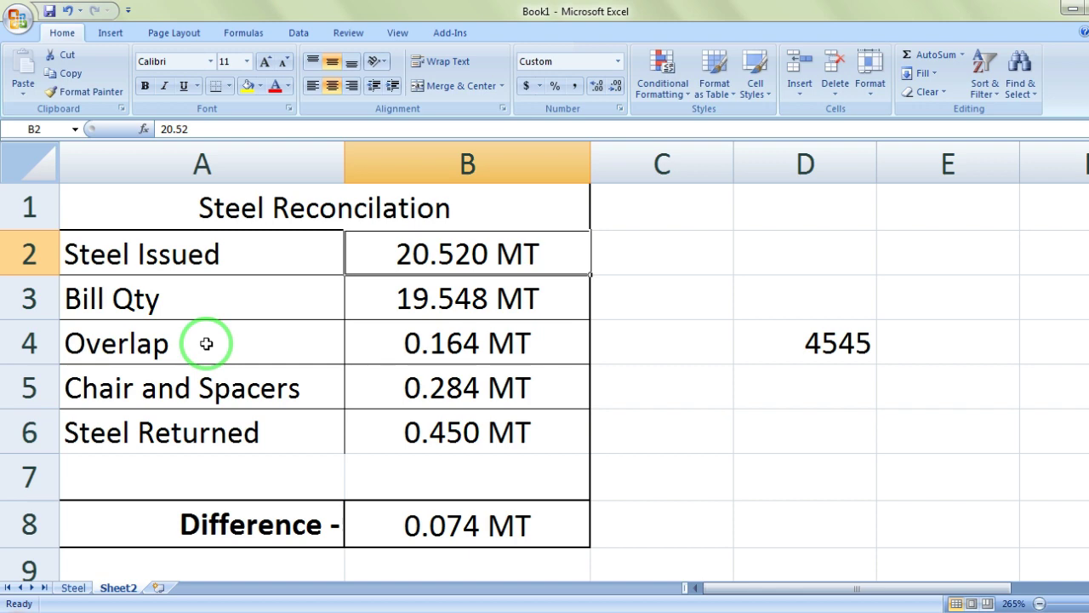
Step: Select the Overlap label and quantity in cells A4 and B4
left_click(206, 343)
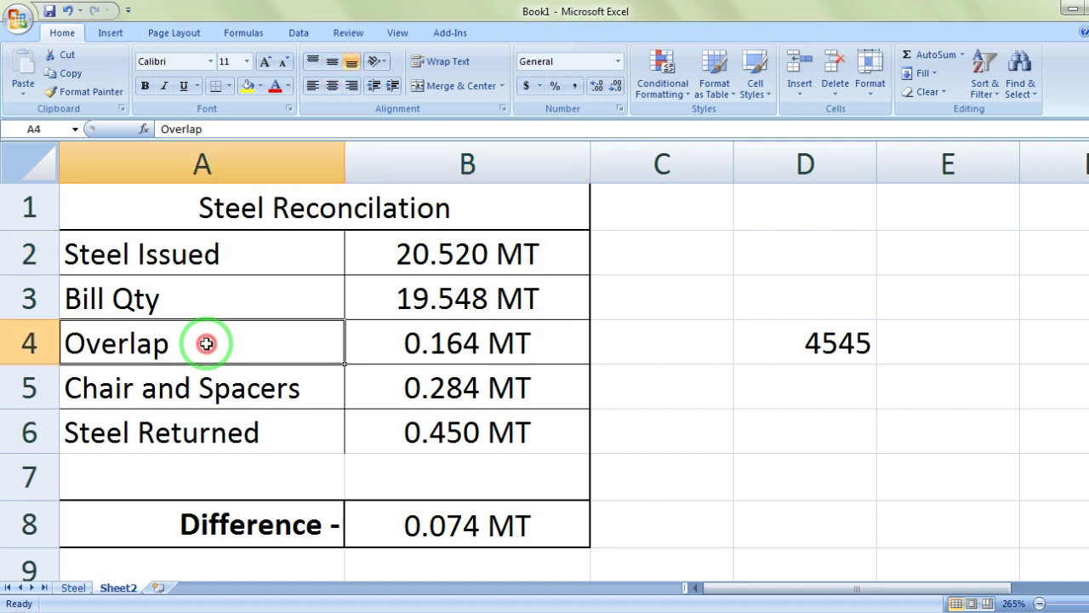
left_click(498, 349)
left_click(75, 588)
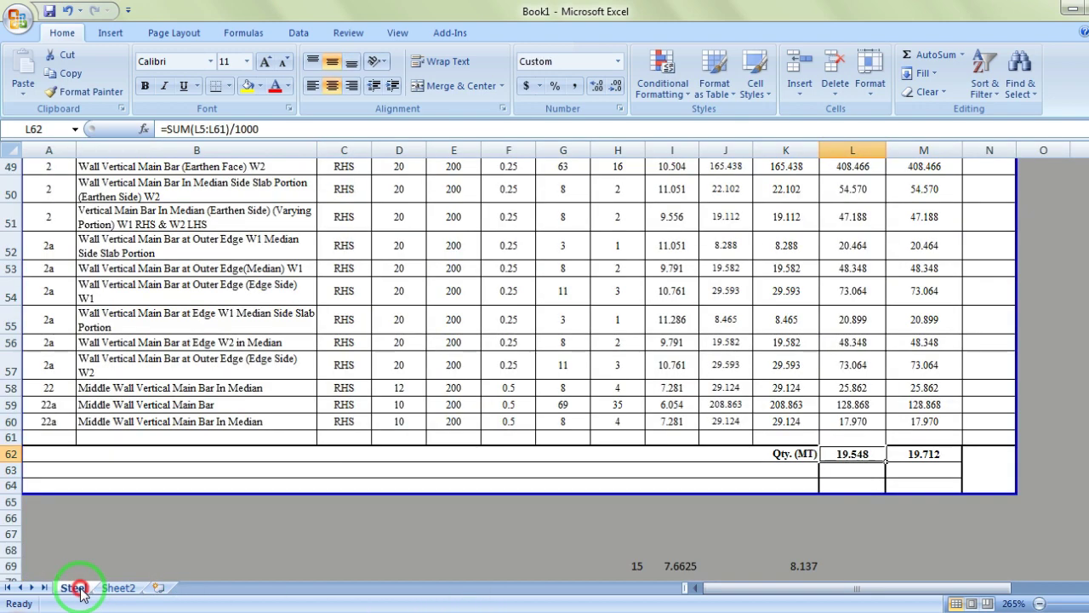
scroll(919, 440, "up", 9)
scroll(885, 442, "up", 1)
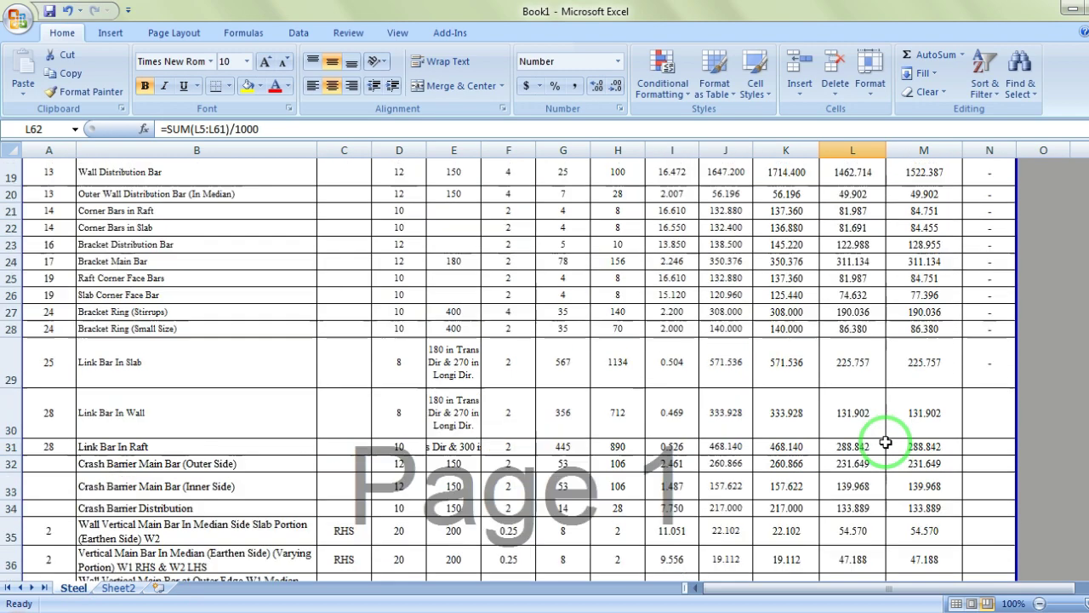
scroll(886, 442, "up", 6)
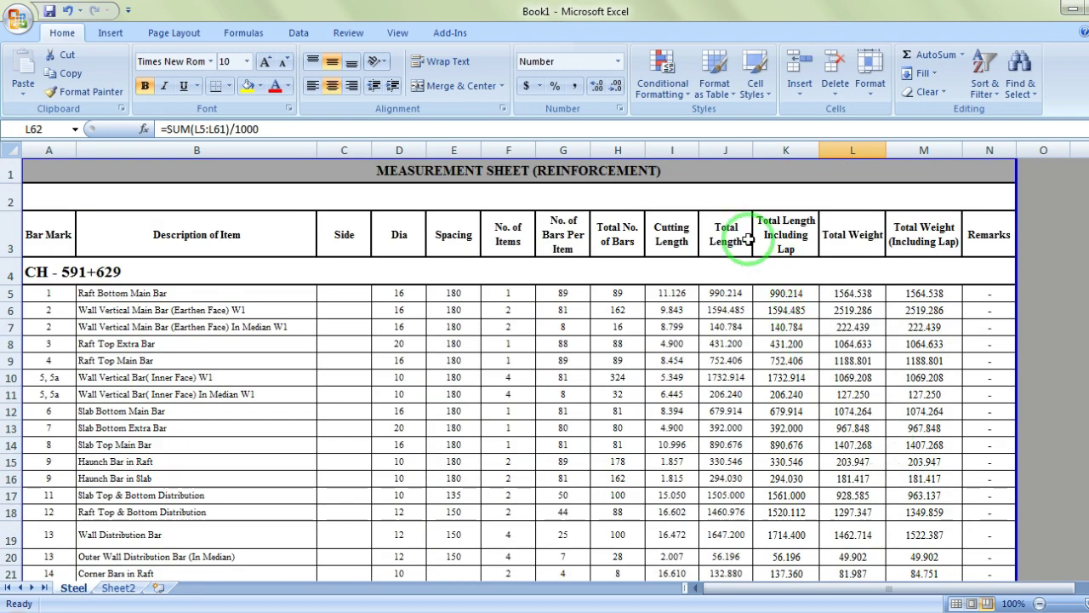
left_click(725, 293)
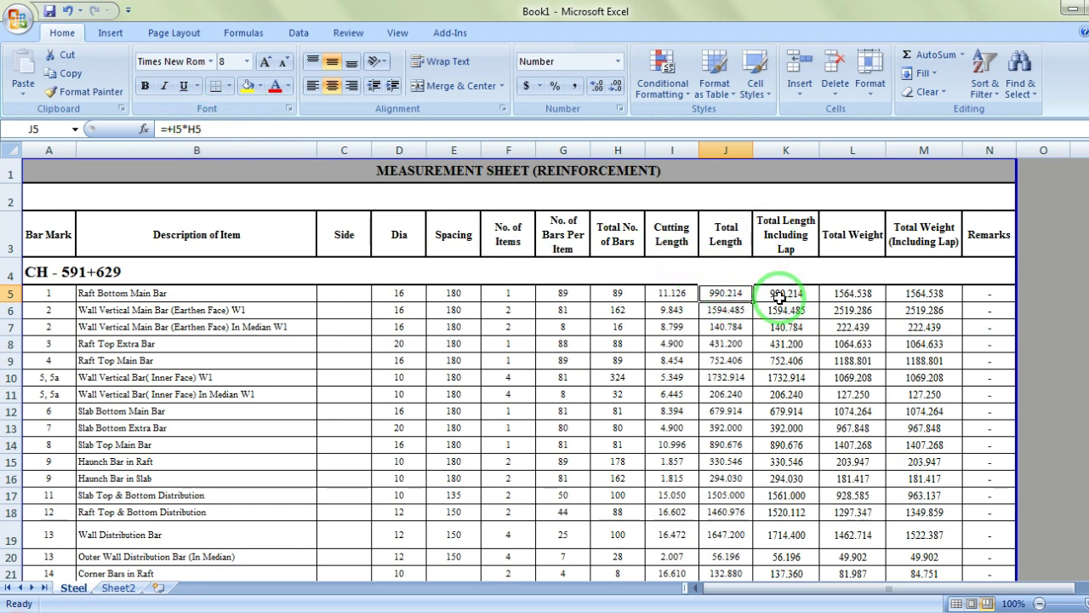
left_click(778, 297)
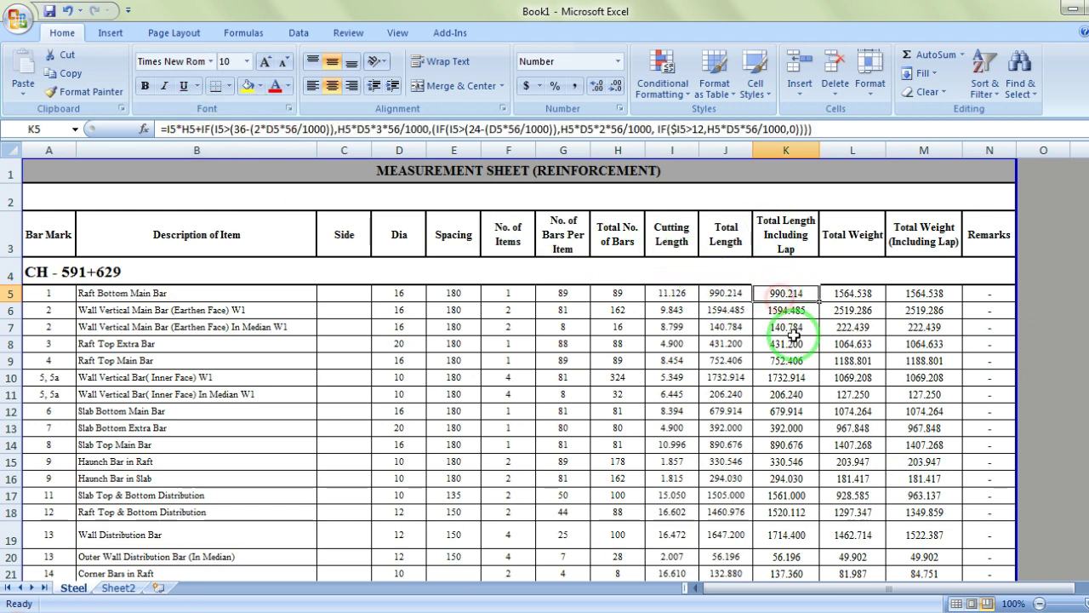
left_click(685, 300)
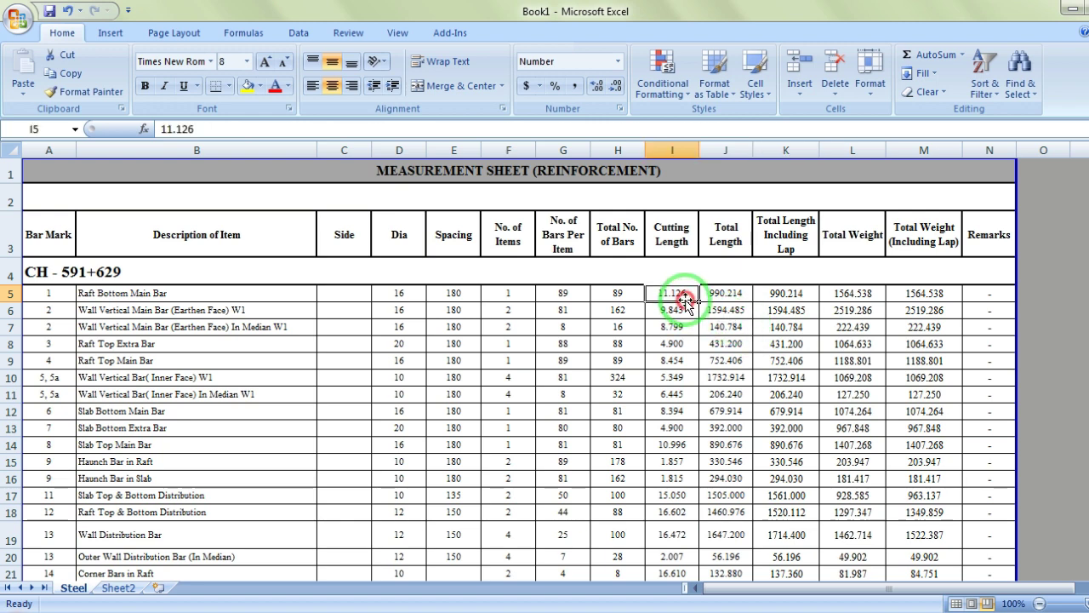
left_click(799, 299)
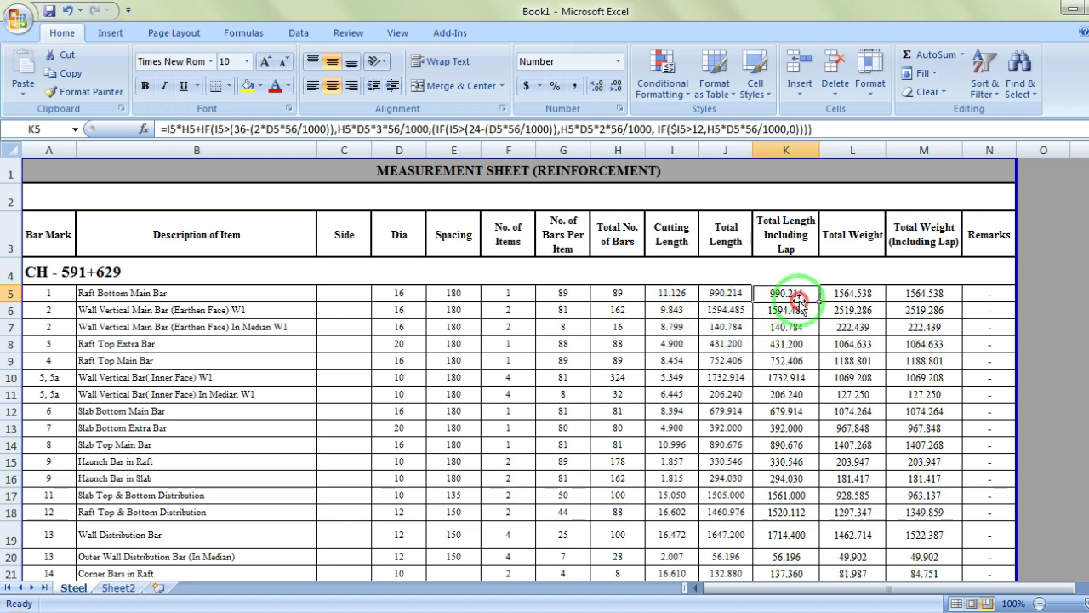
left_click(736, 294)
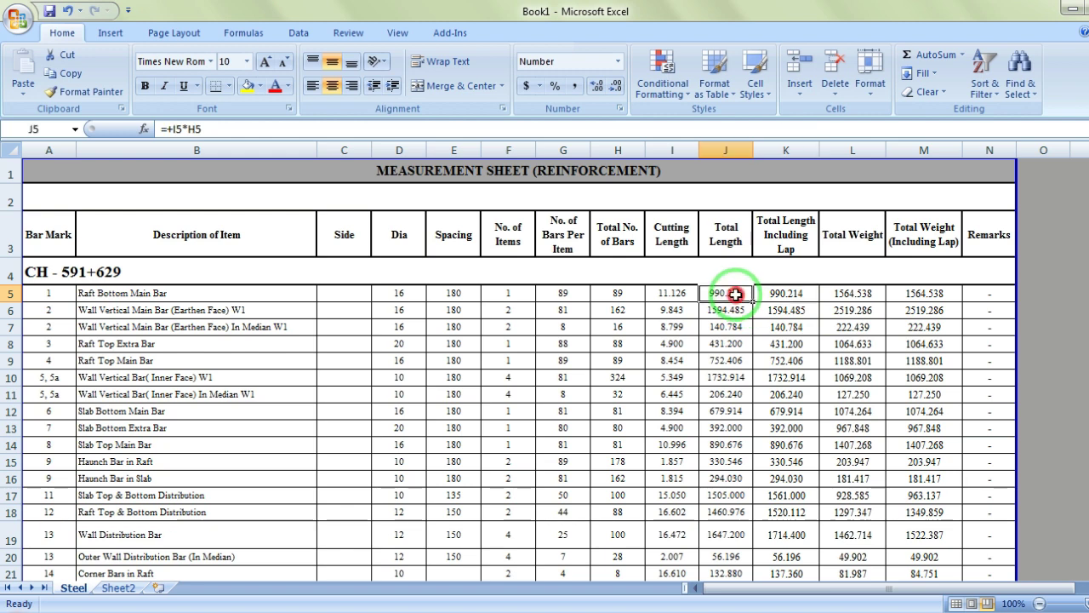
left_click(781, 296)
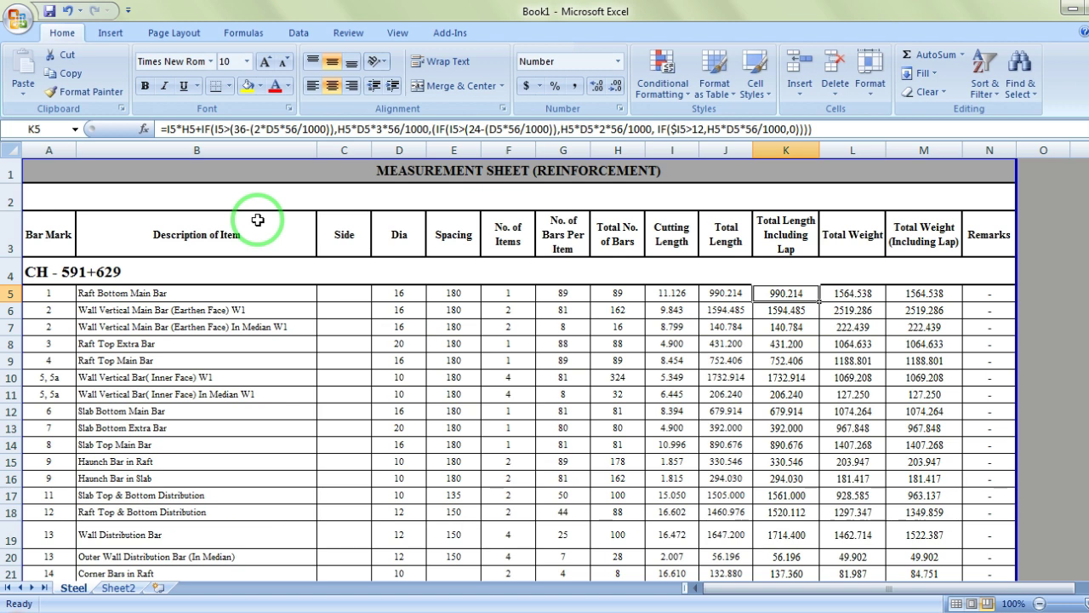
left_click(248, 129)
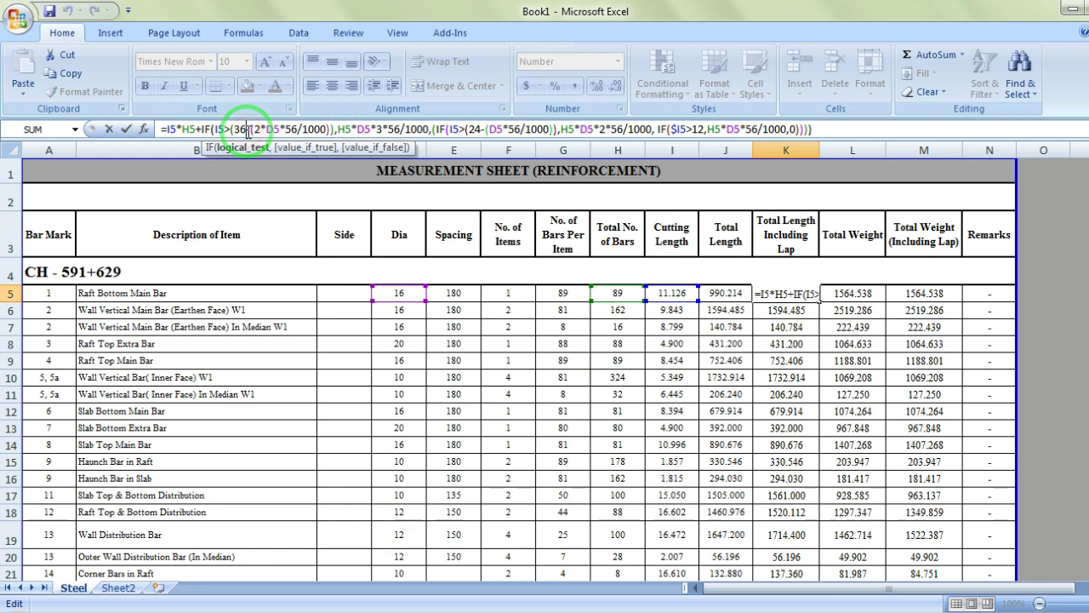
left_click(376, 127)
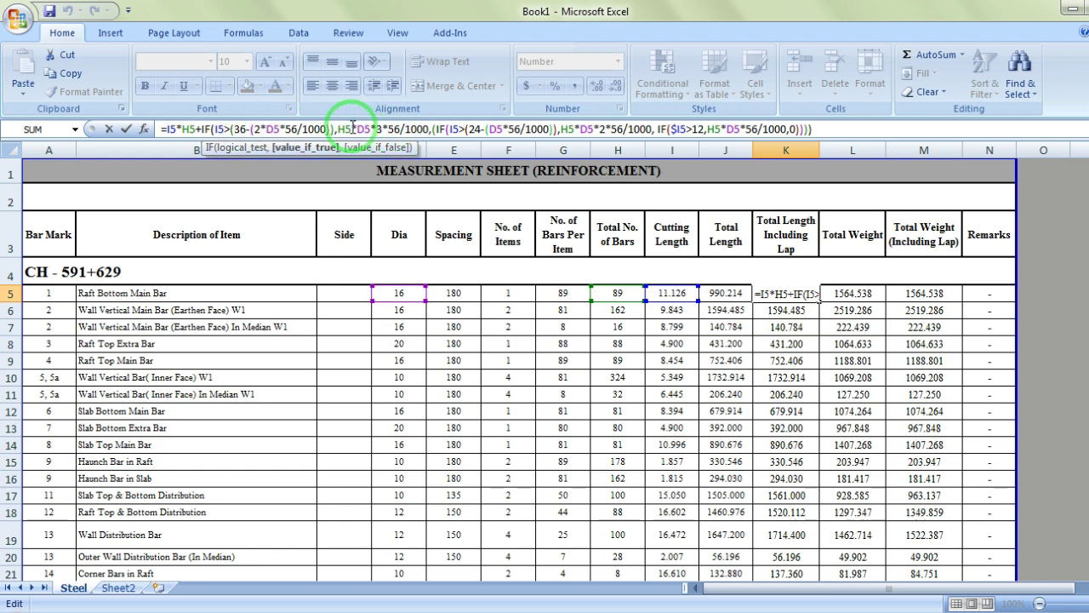
left_click(222, 128)
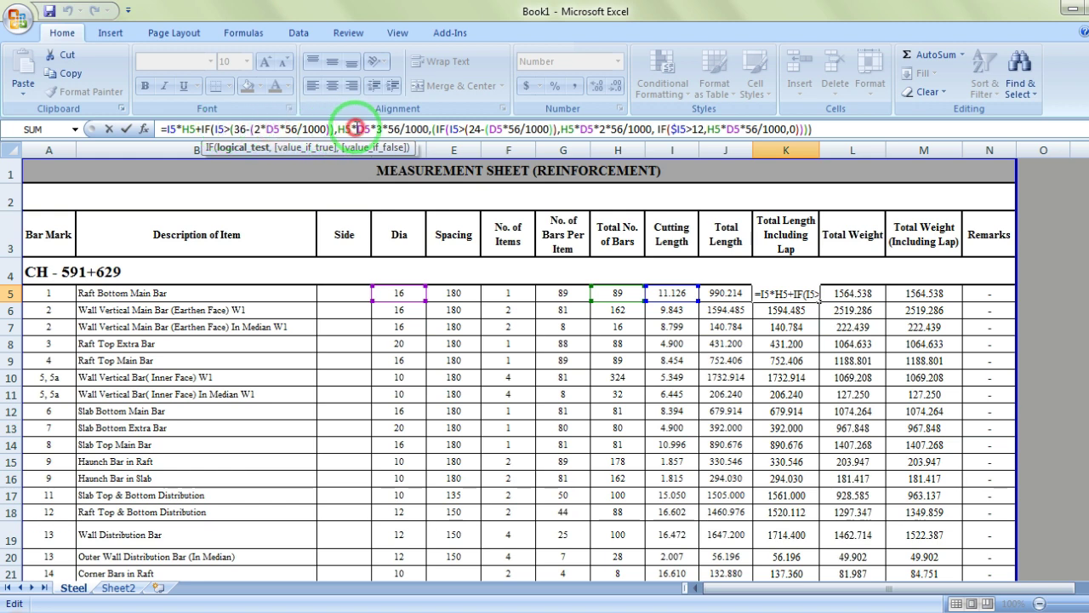
left_click(454, 128)
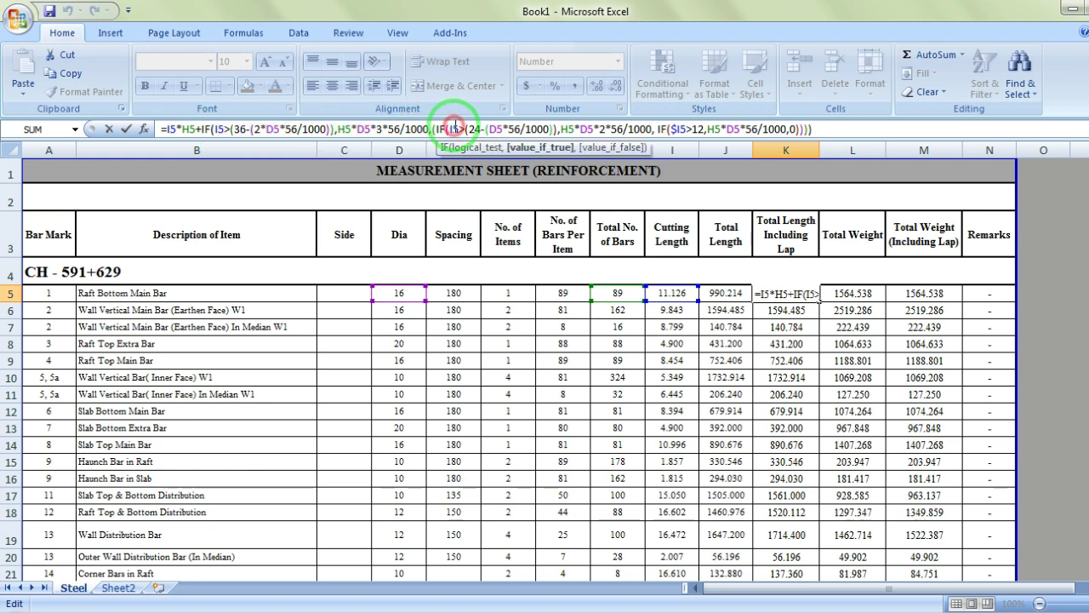
left_click(385, 127)
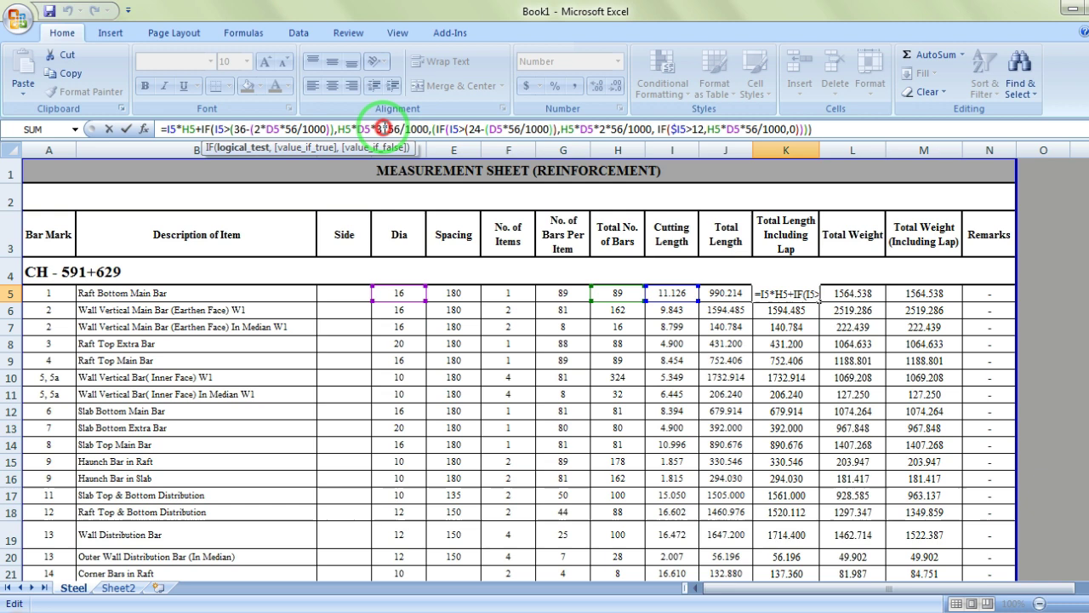
left_click(445, 128)
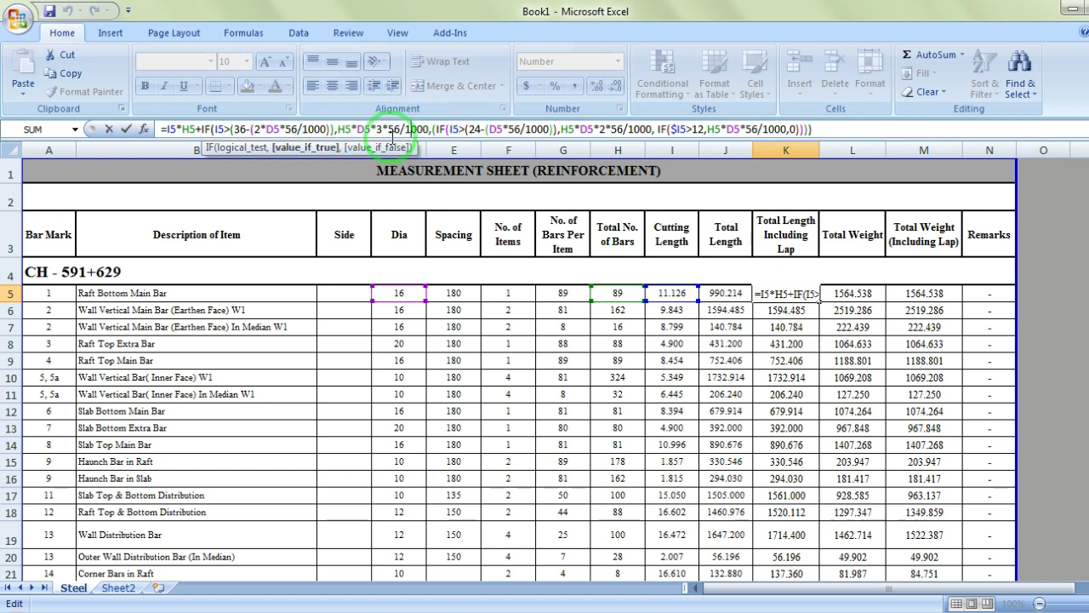
left_click(435, 128)
key("BackSpace")
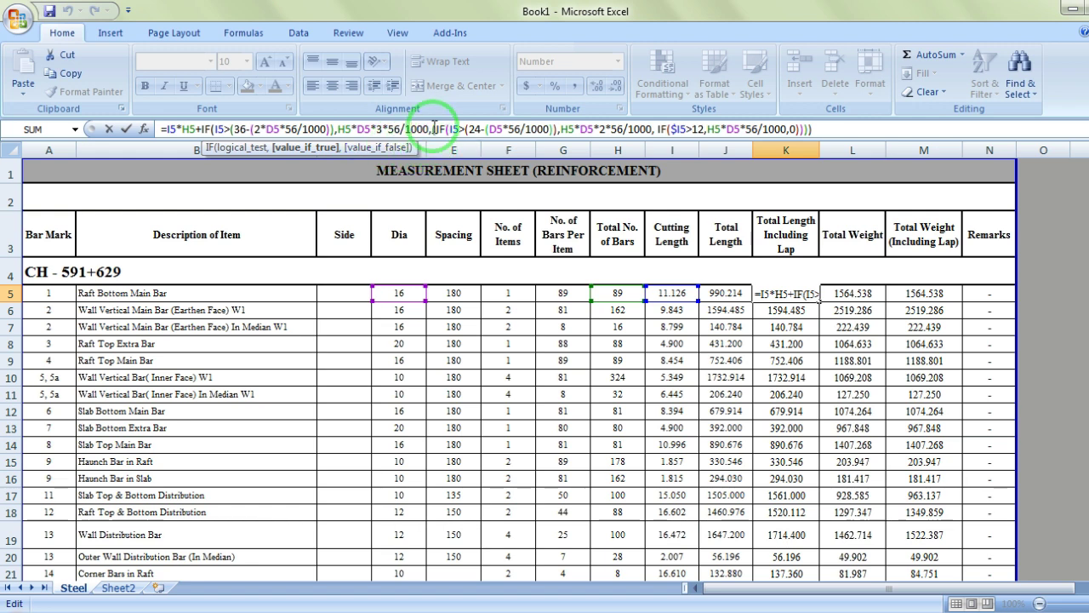
left_click(636, 129)
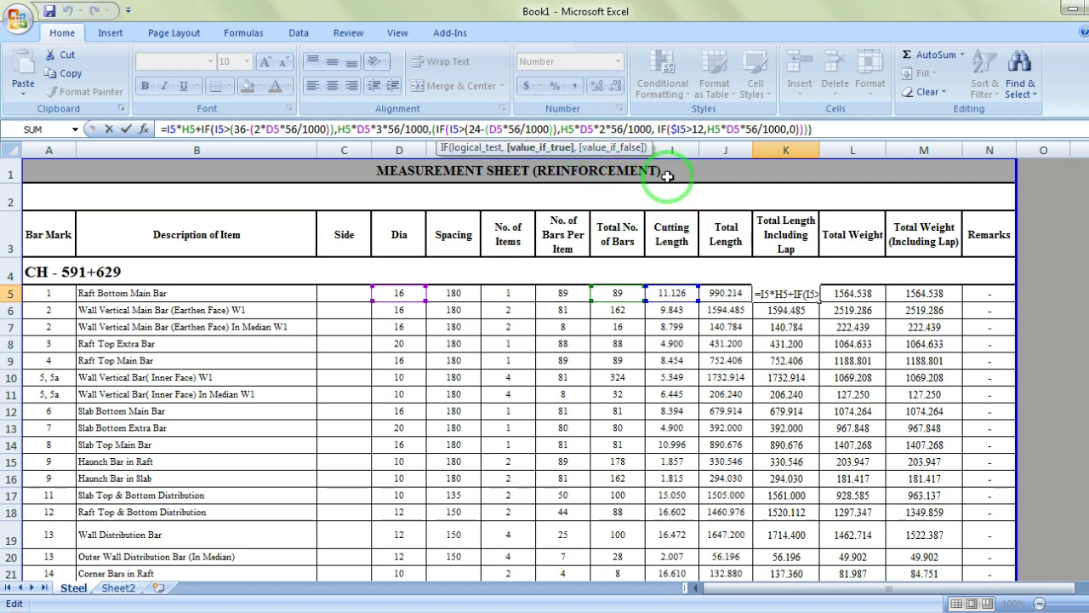
left_click(687, 130)
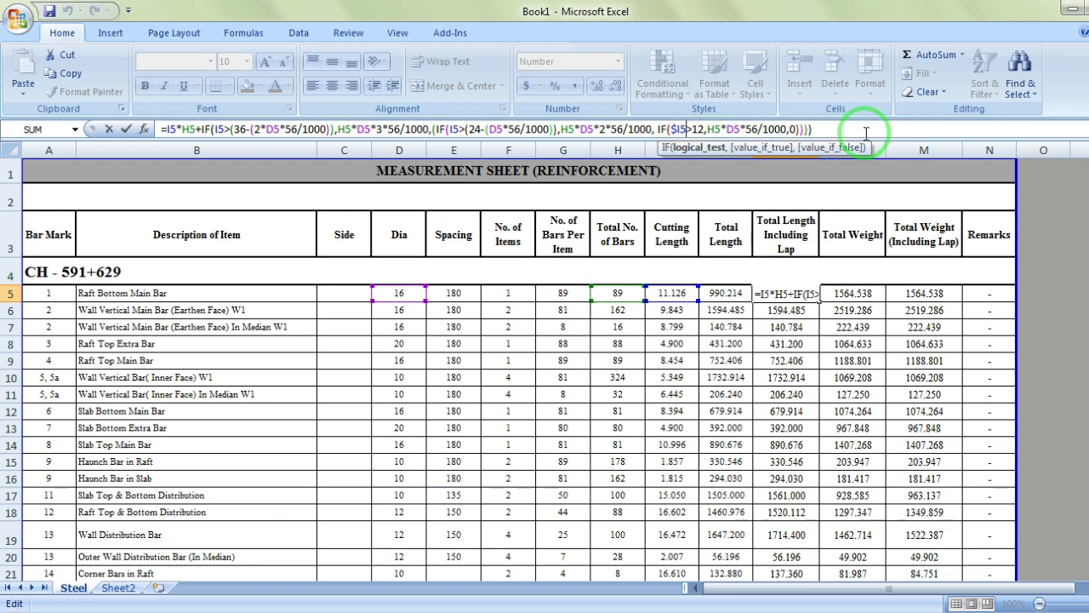
left_click(925, 169)
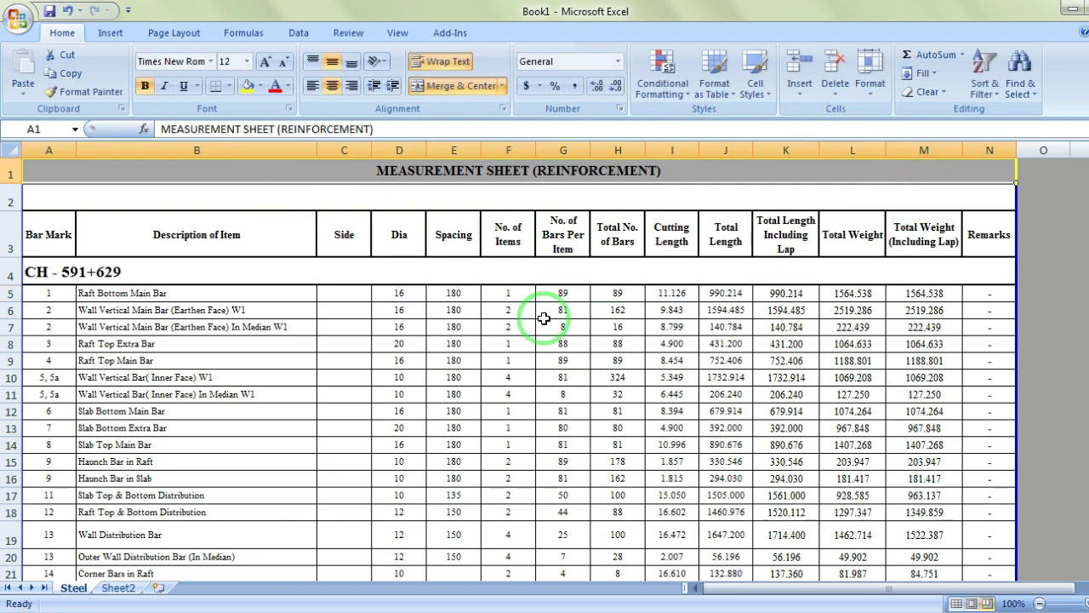
left_click(784, 293)
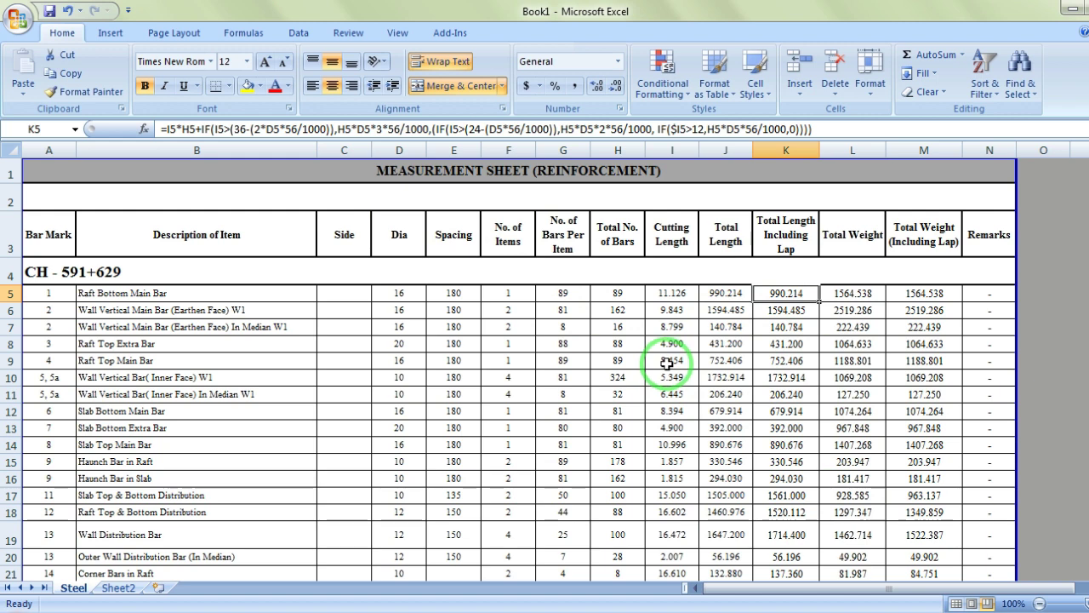
left_click(207, 128)
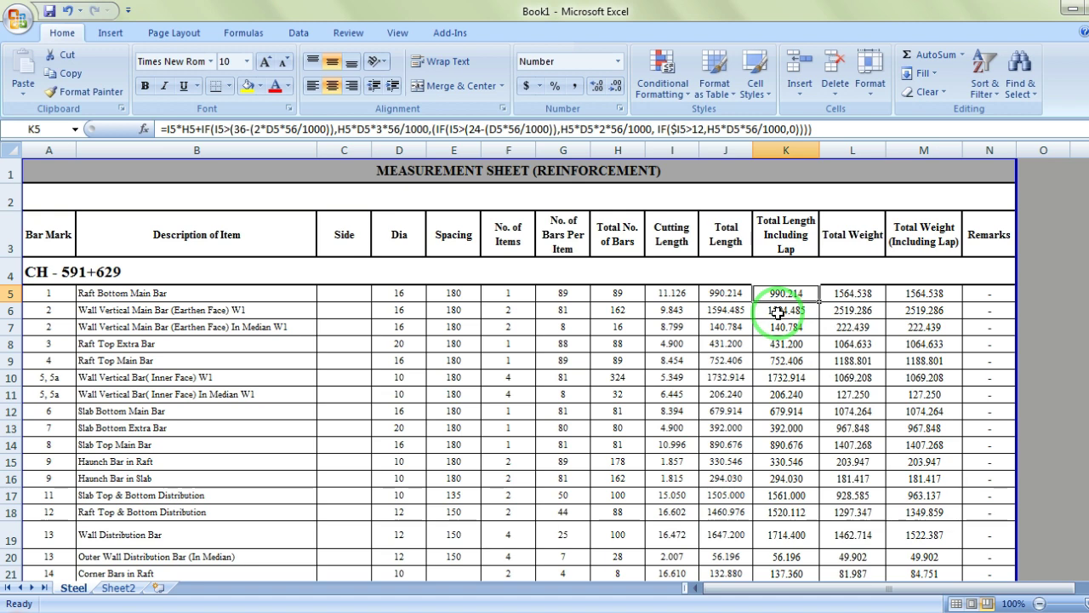
left_click(725, 294)
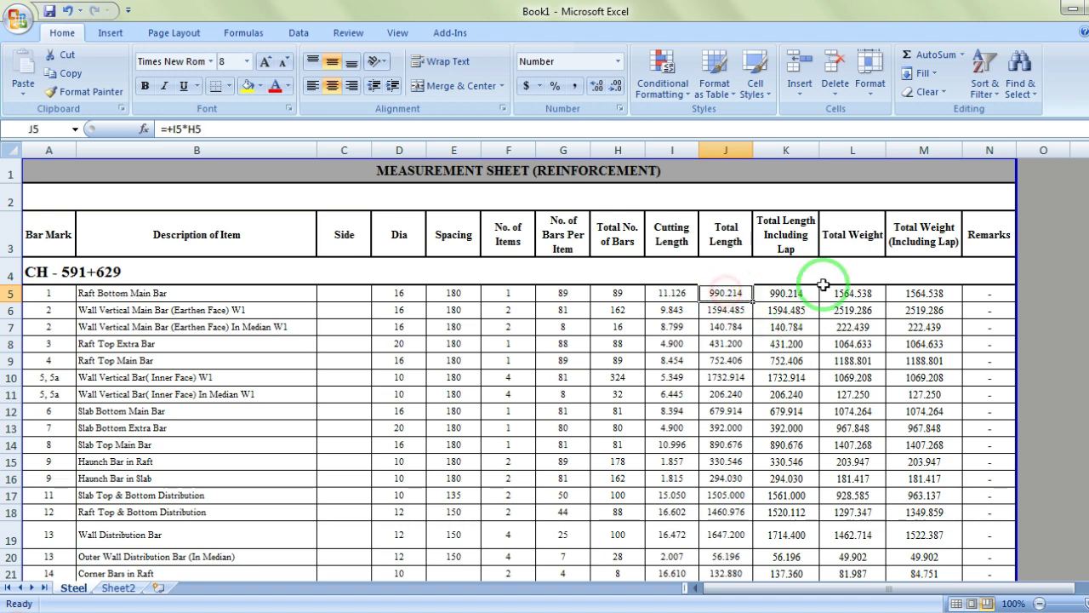
left_click(781, 300)
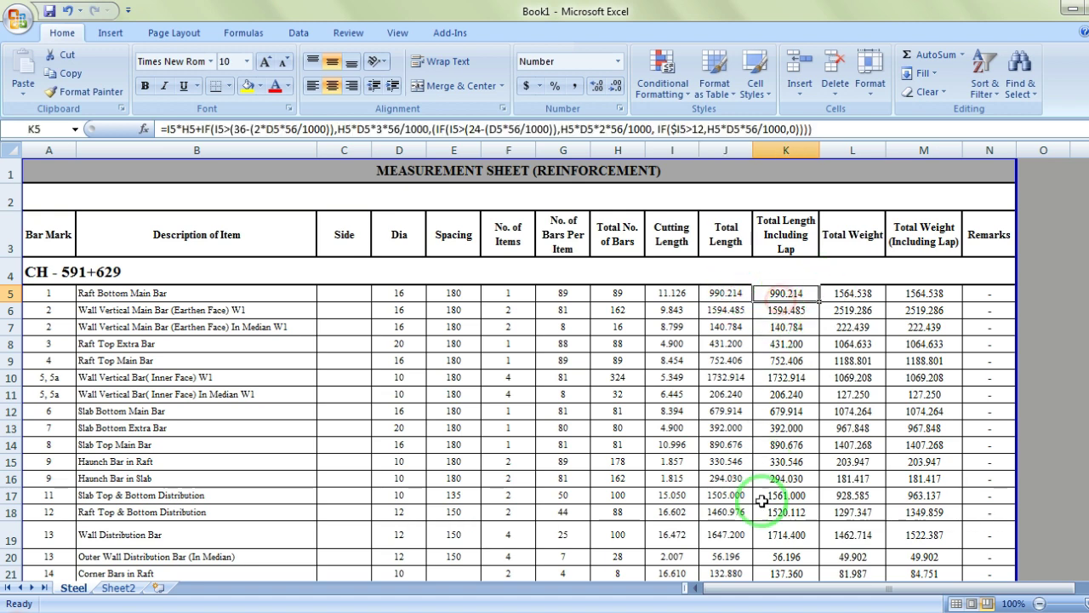
left_click(674, 515)
left_click(734, 513)
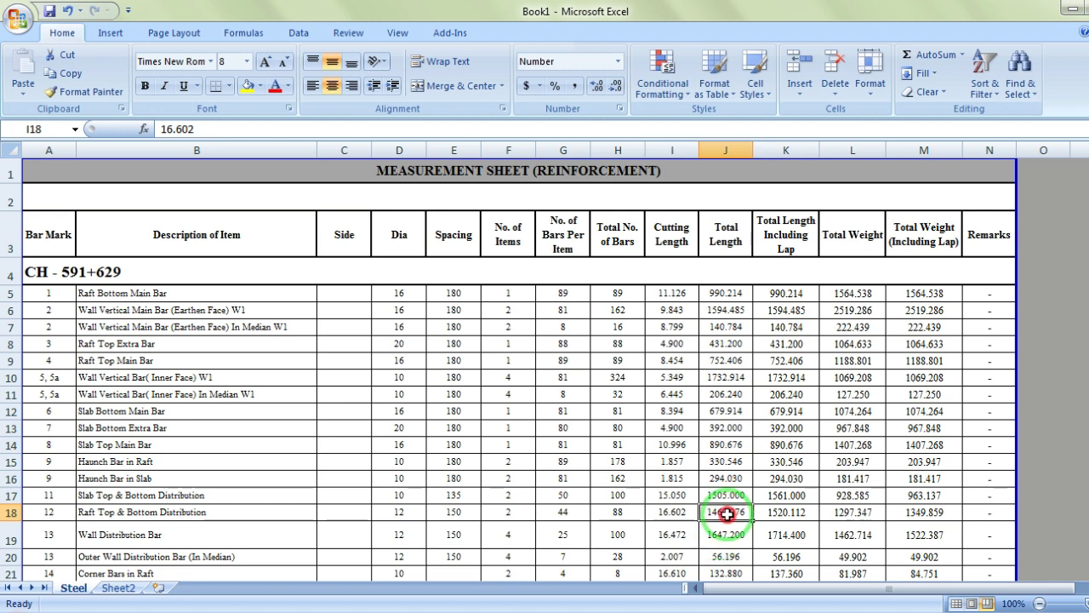
left_click(779, 513)
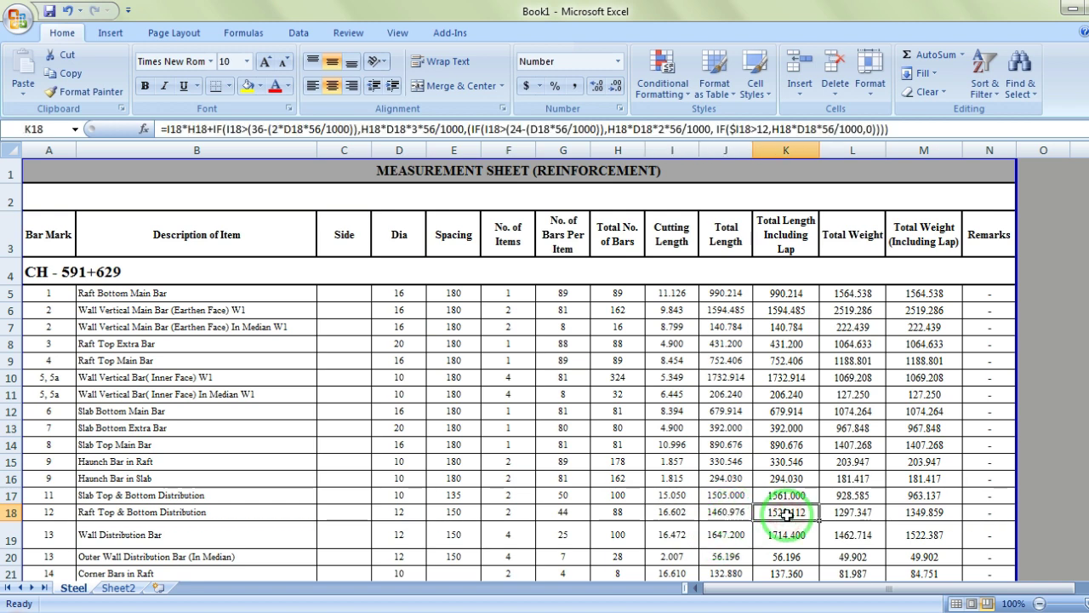
left_click(841, 242)
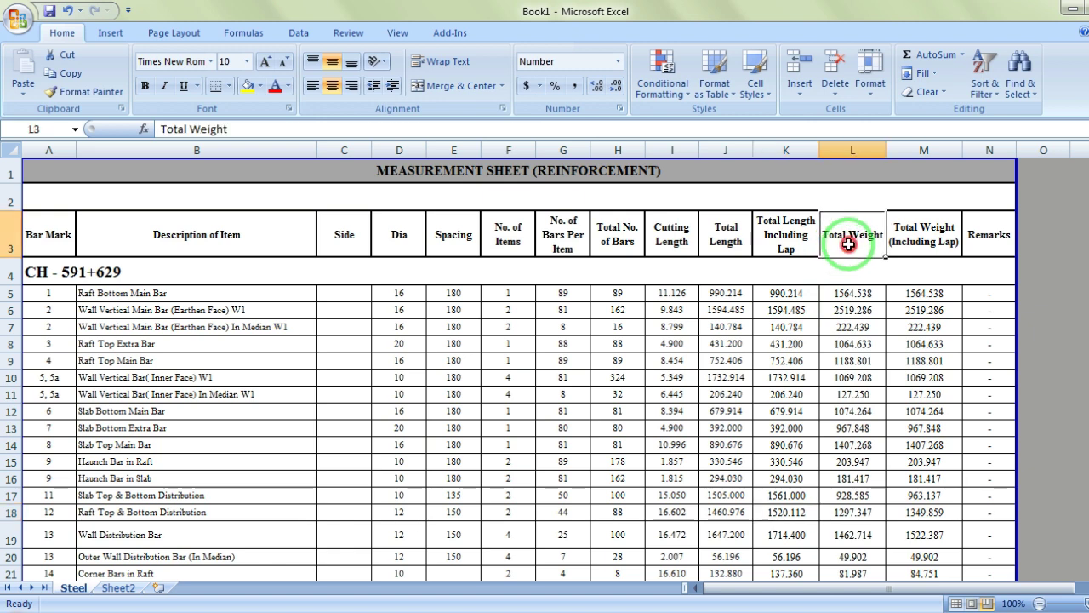
left_click(934, 241)
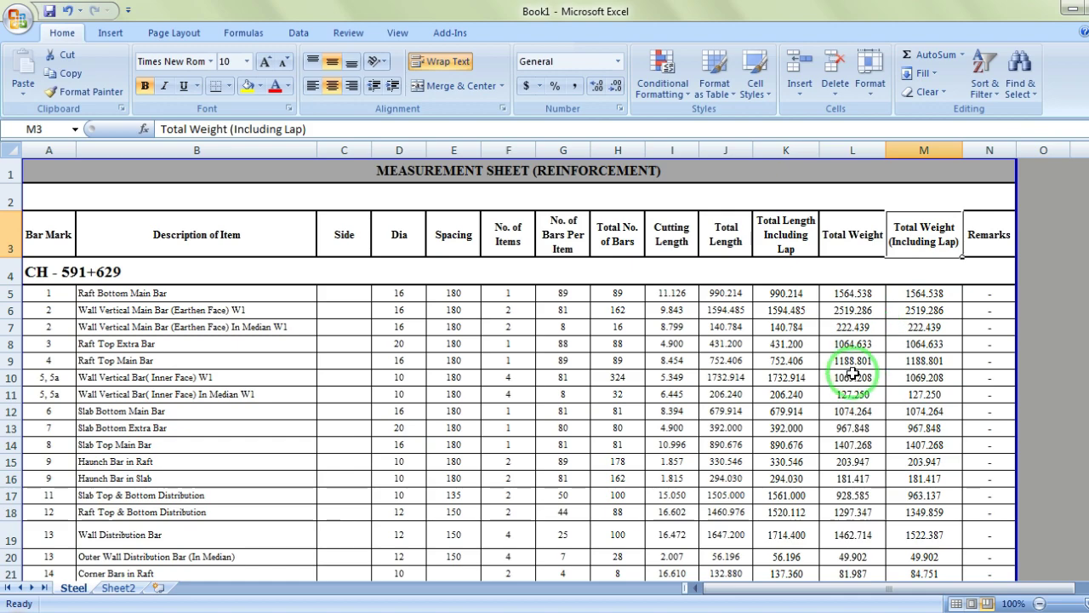
scroll(858, 366, "down", 3)
Step: At row 62, compare the 19.548 and 19.712 totals, then check P62's =+M62-L62 difference
scroll(858, 366, "down", 5)
scroll(858, 366, "down", 9)
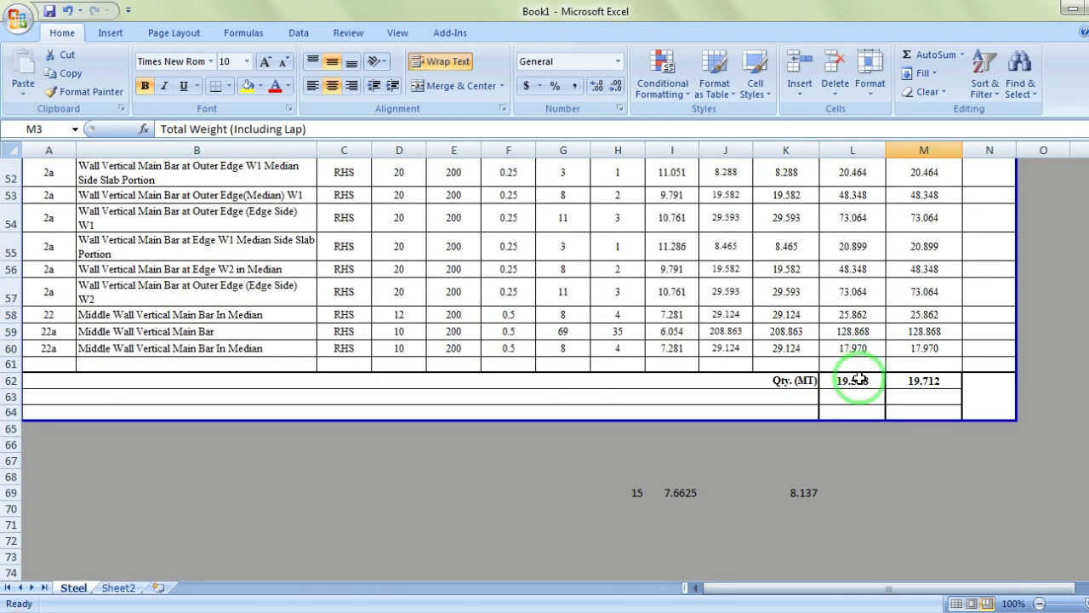
left_click(872, 383)
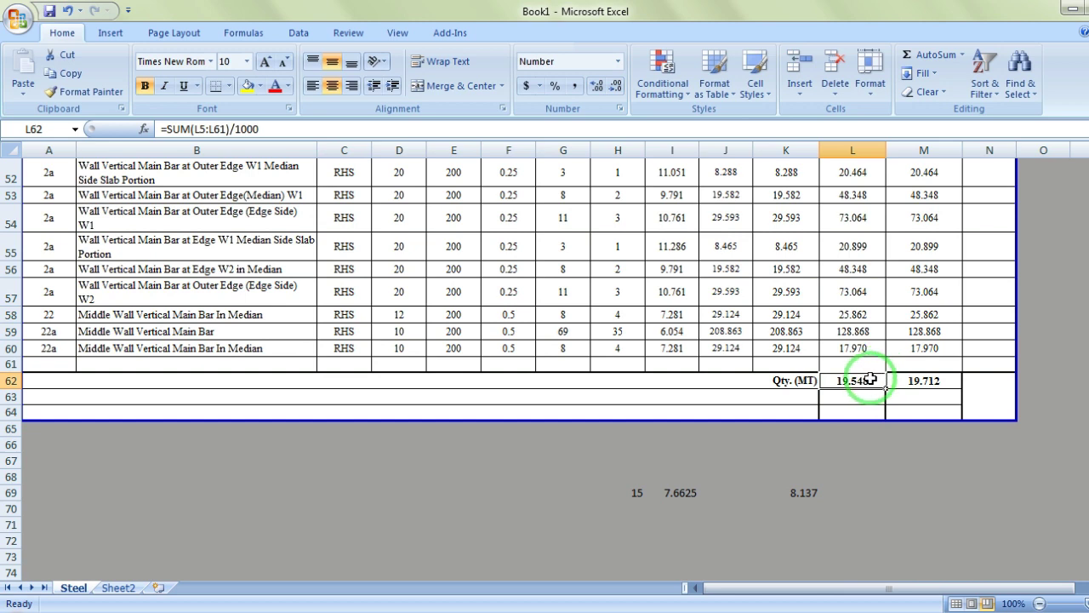
left_click(926, 383)
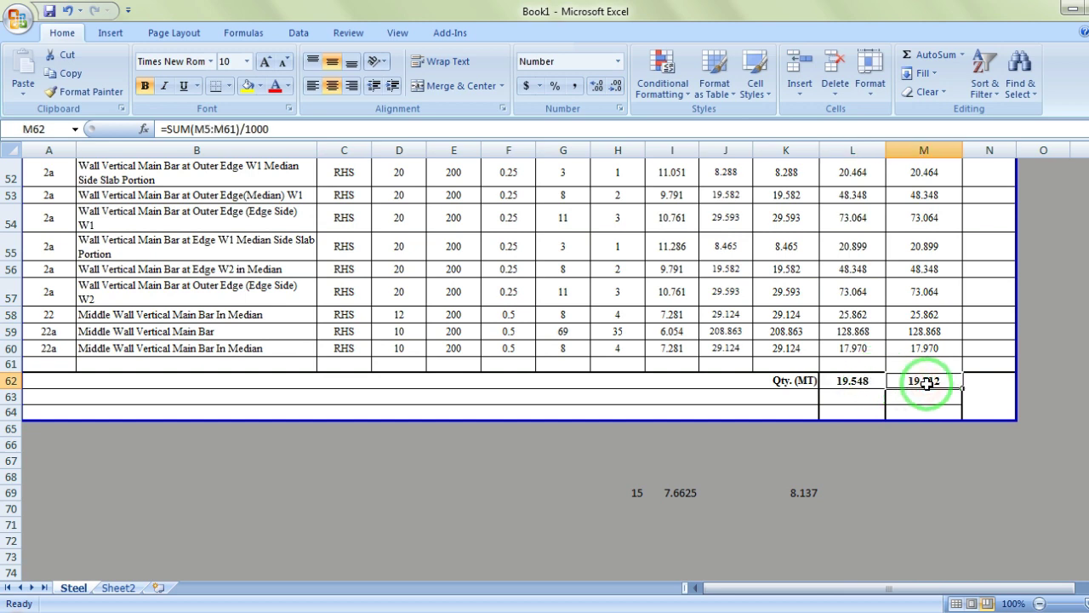
left_click(850, 383)
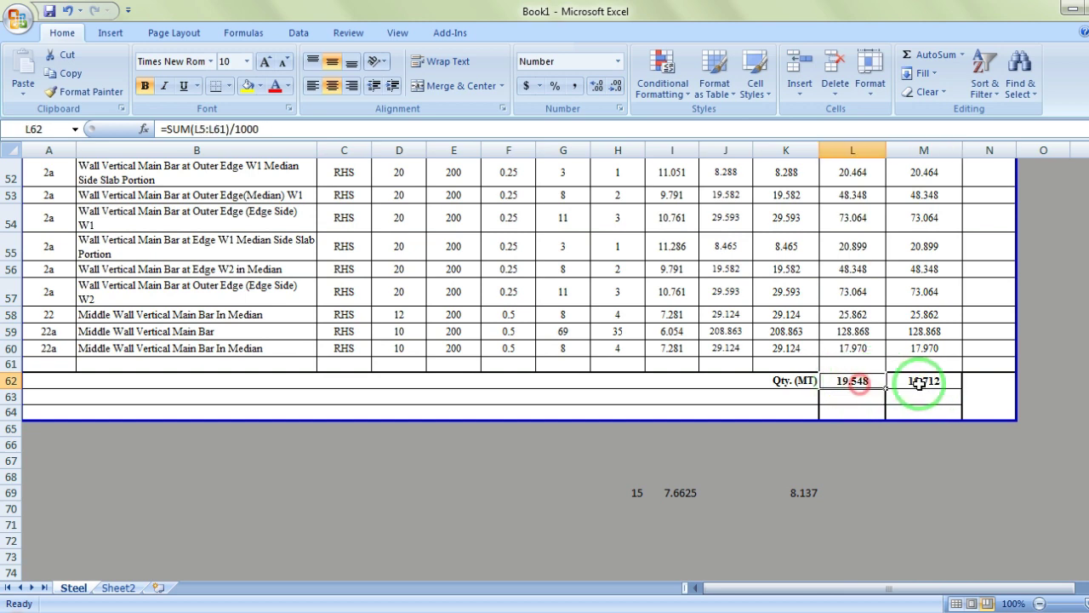
left_click(907, 383)
left_click(851, 381)
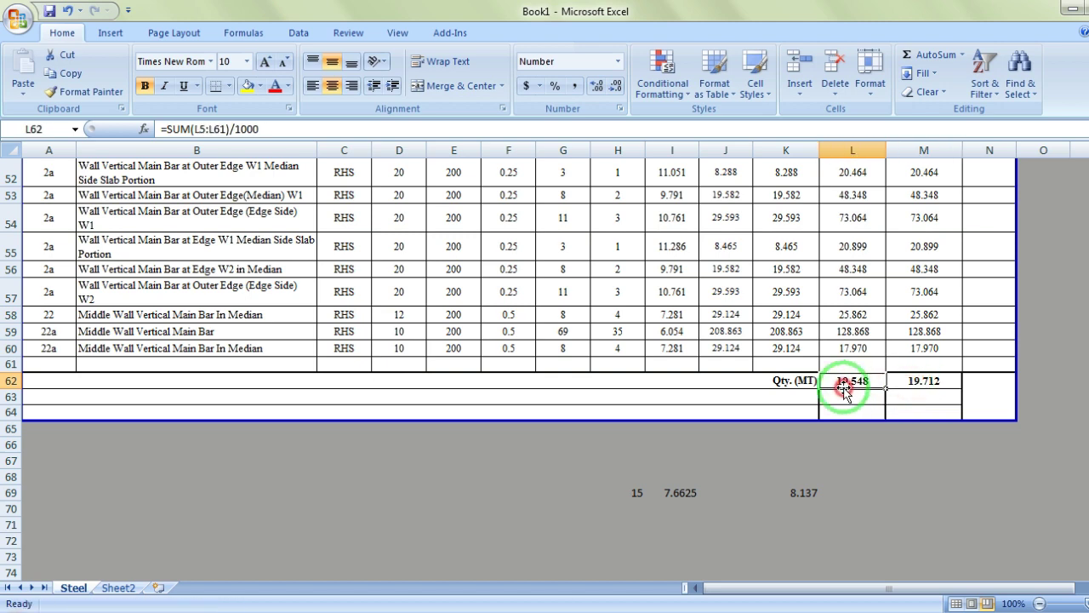
left_click(926, 381)
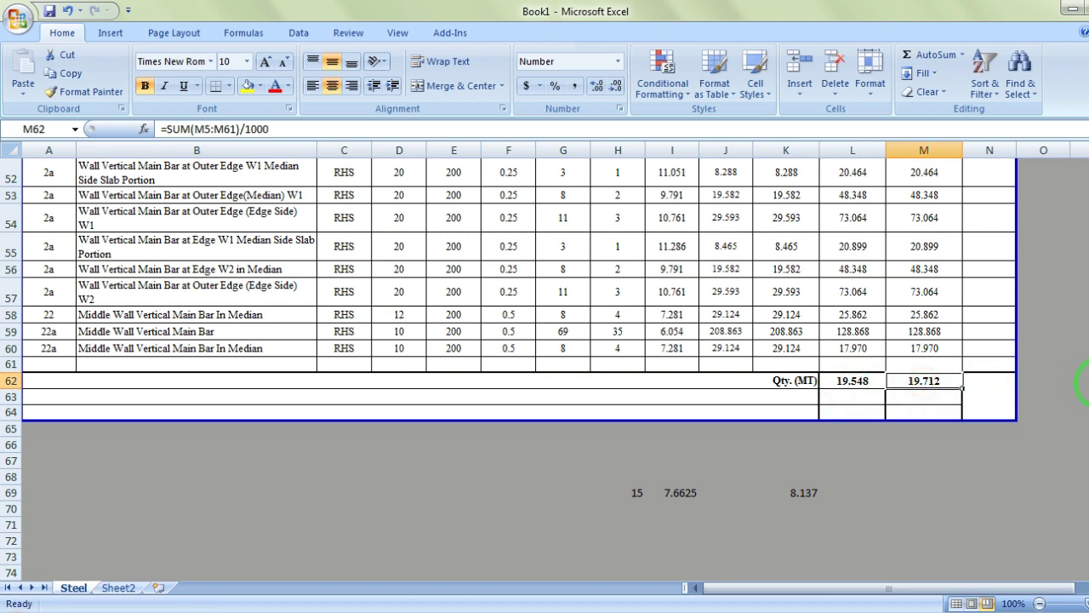
left_click(1081, 381)
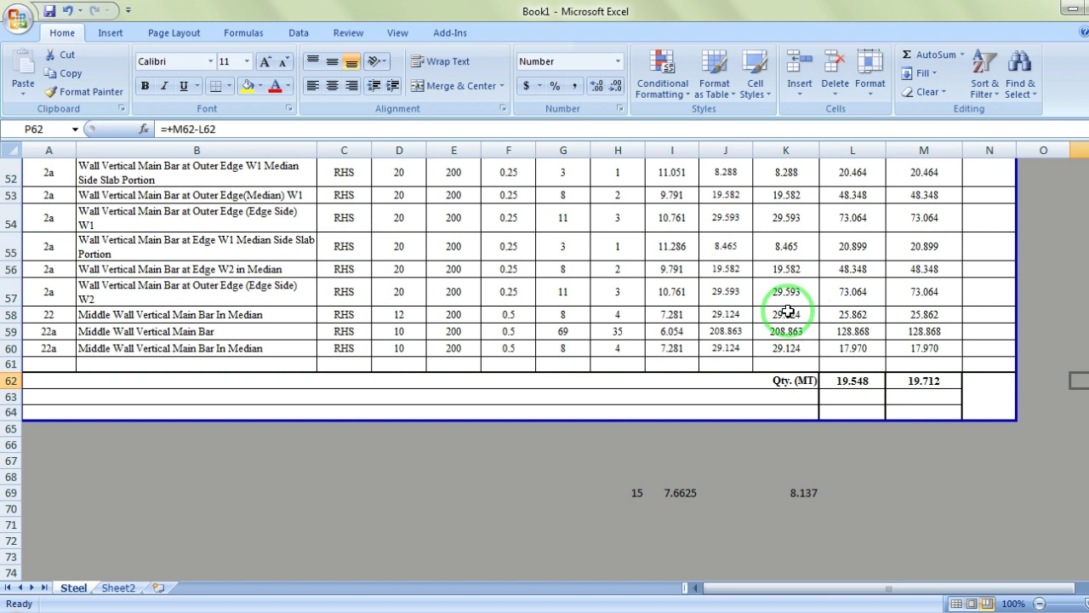
Step: Check the total quantity formula in M62 and the difference formula in P62
left_click(913, 152)
right_click(913, 152)
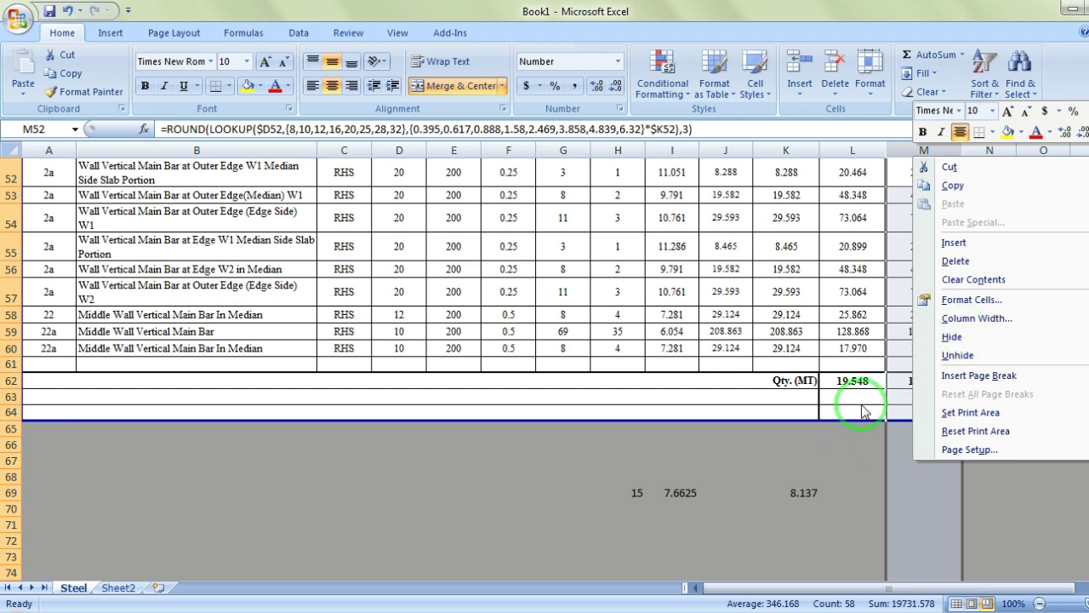
key("Escape")
left_click(933, 380)
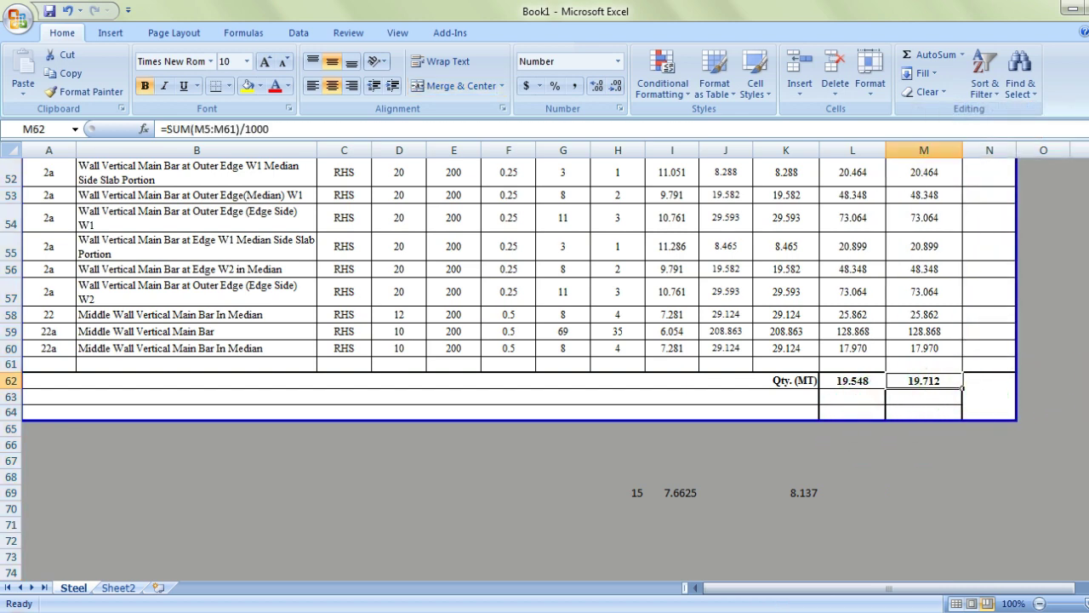
left_click(1074, 380)
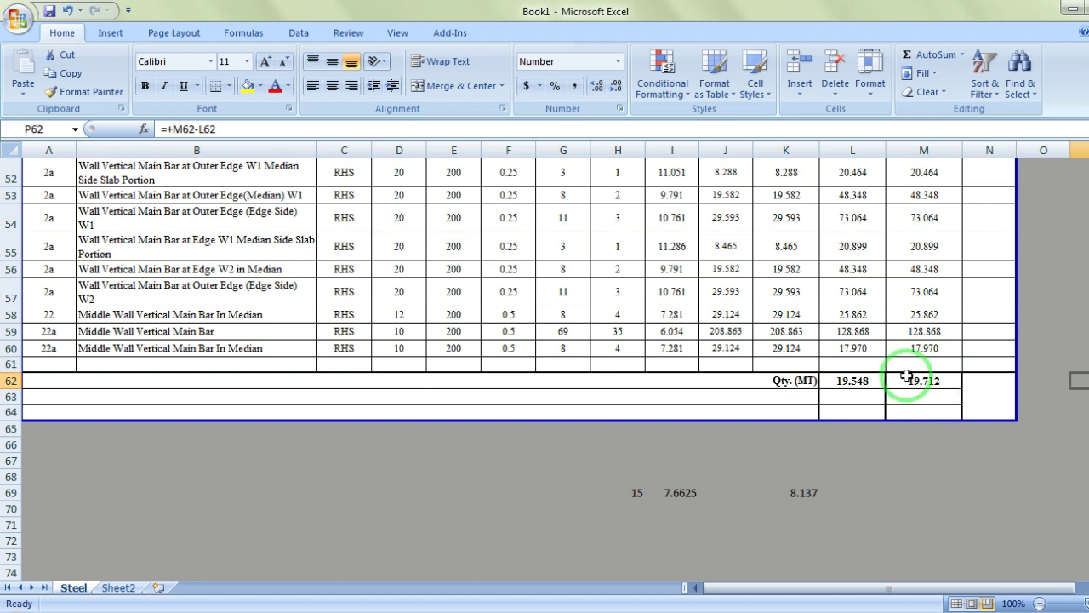
Step: Hide columns M and K on the Steel sheet
left_click(920, 150)
right_click(921, 150)
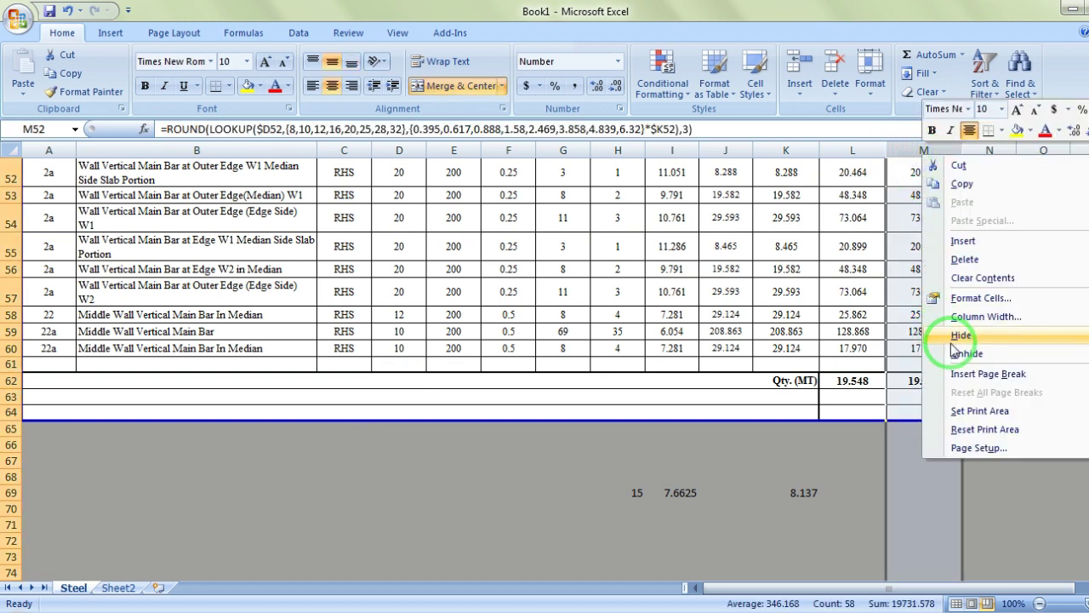
left_click(959, 336)
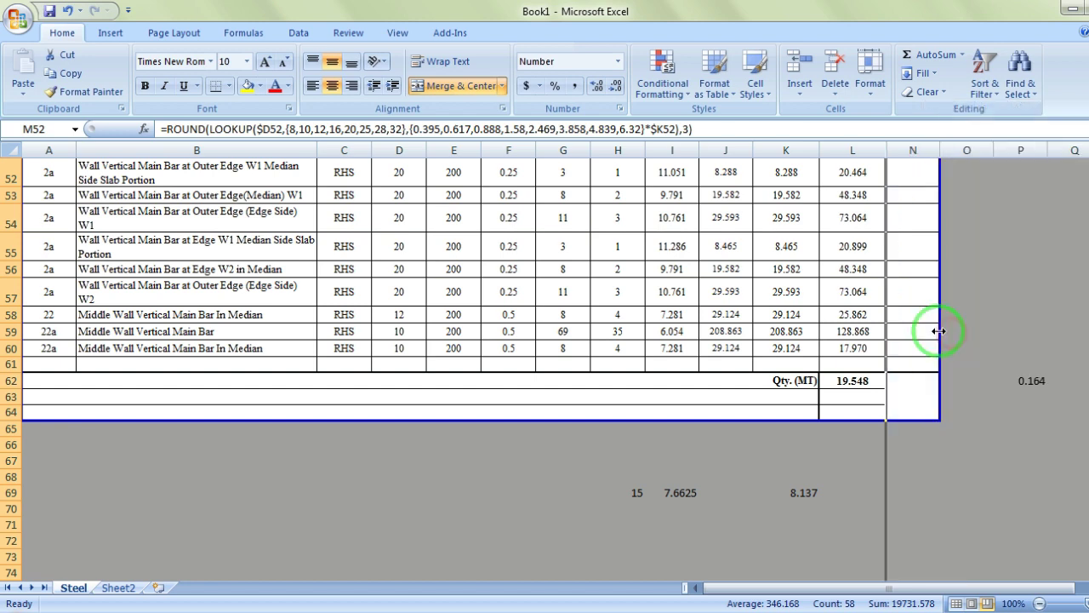
right_click(779, 145)
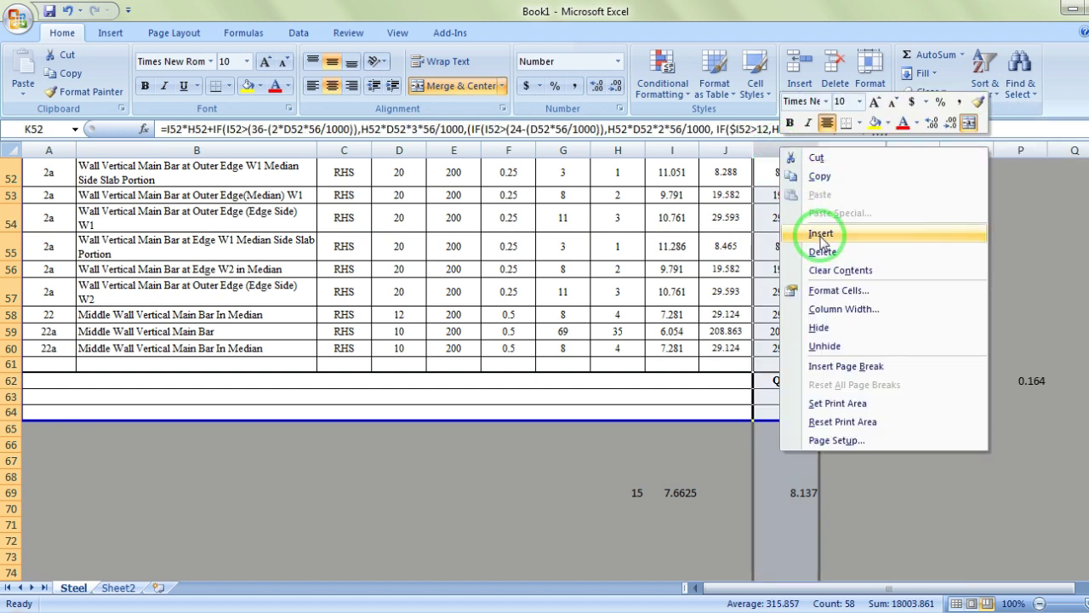
left_click(819, 327)
left_click(783, 395)
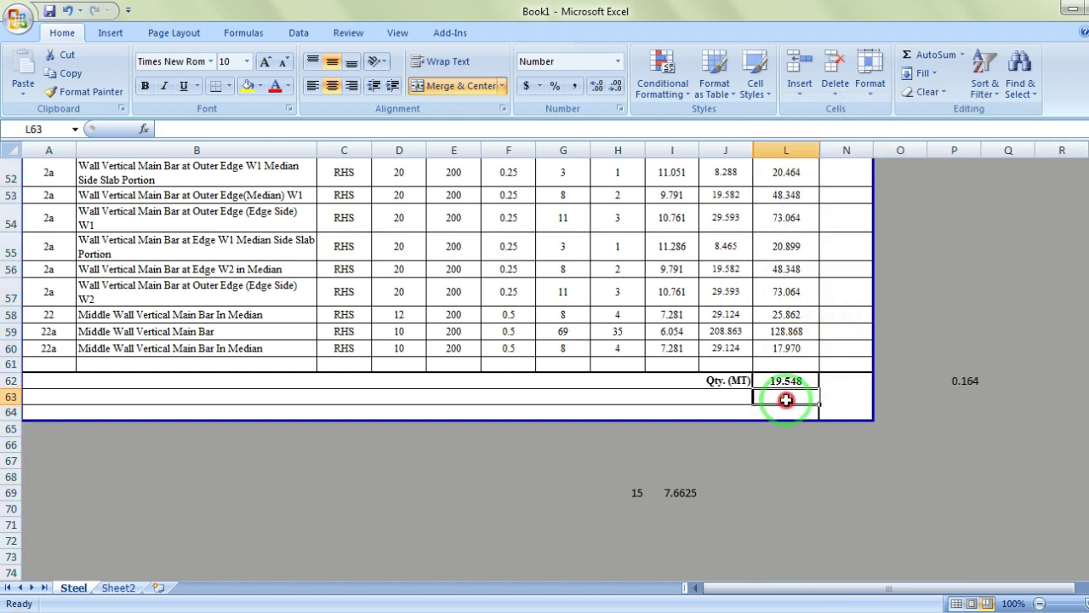
Step: Review the trimmed sheet, select the 0.164 difference in P62, and return to Sheet2
scroll(783, 392, "up", 9)
scroll(783, 387, "up", 8)
scroll(782, 383, "down", 2)
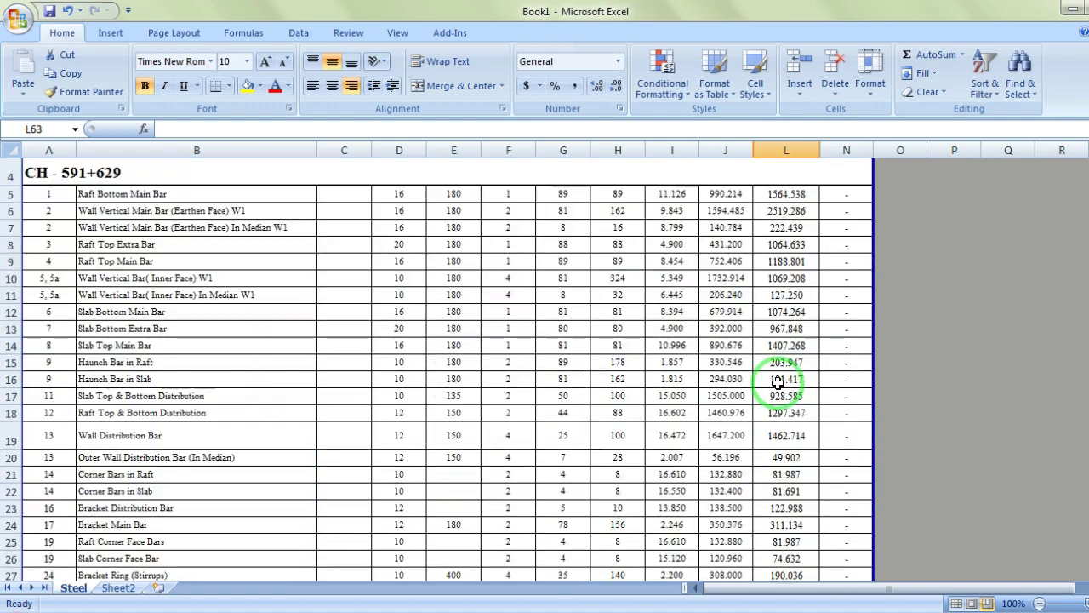
scroll(779, 381, "down", 9)
scroll(779, 380, "down", 7)
scroll(779, 381, "up", 2)
scroll(779, 381, "up", 3)
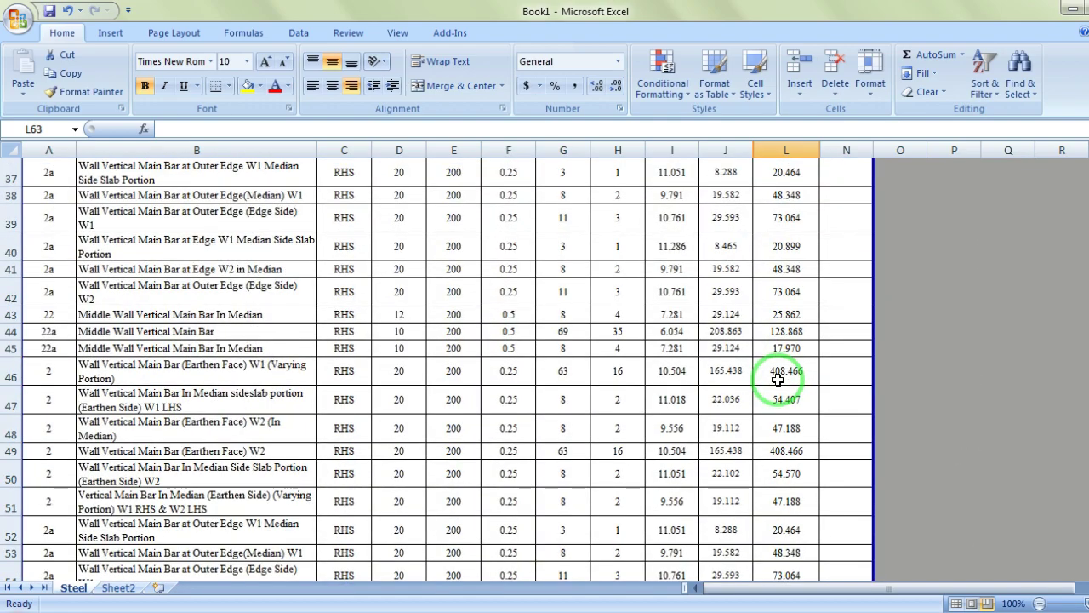
scroll(779, 380, "up", 9)
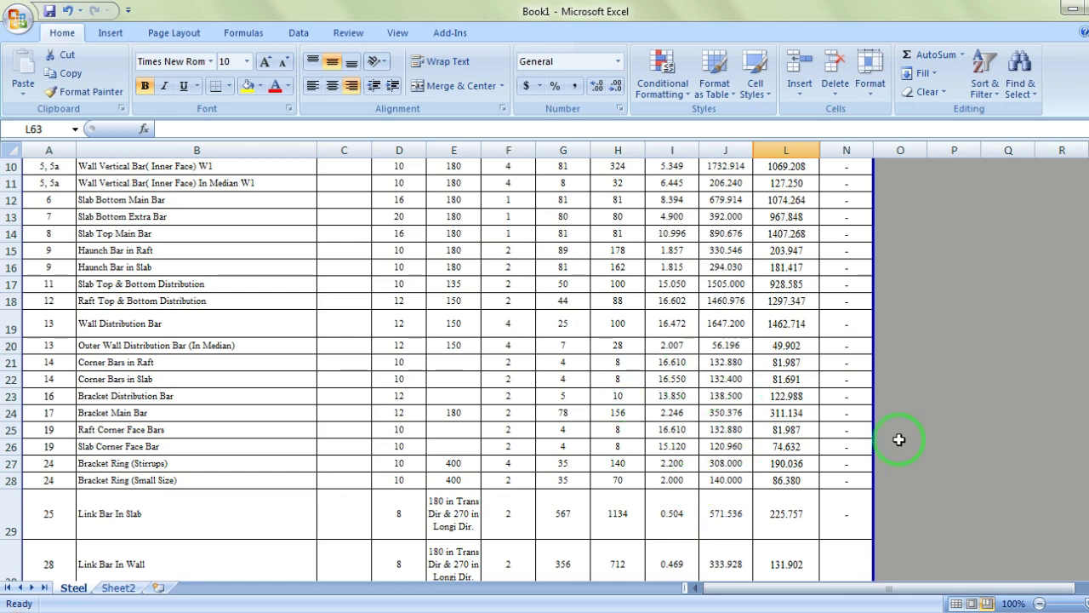
scroll(779, 447, "down", 1)
scroll(779, 447, "down", 9)
scroll(781, 447, "down", 7)
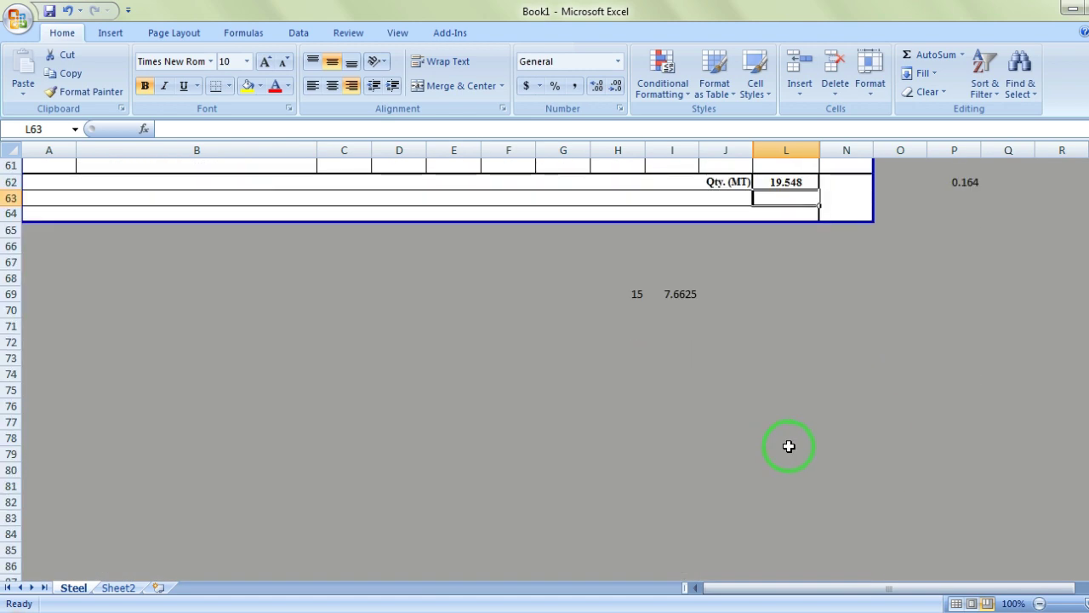
left_click(969, 185)
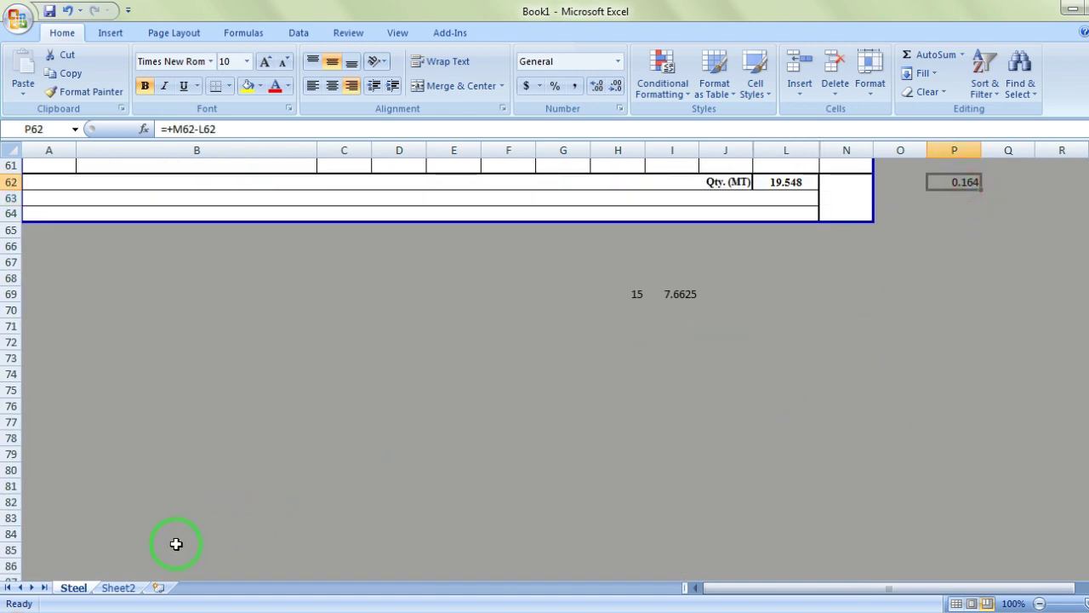
left_click(117, 587)
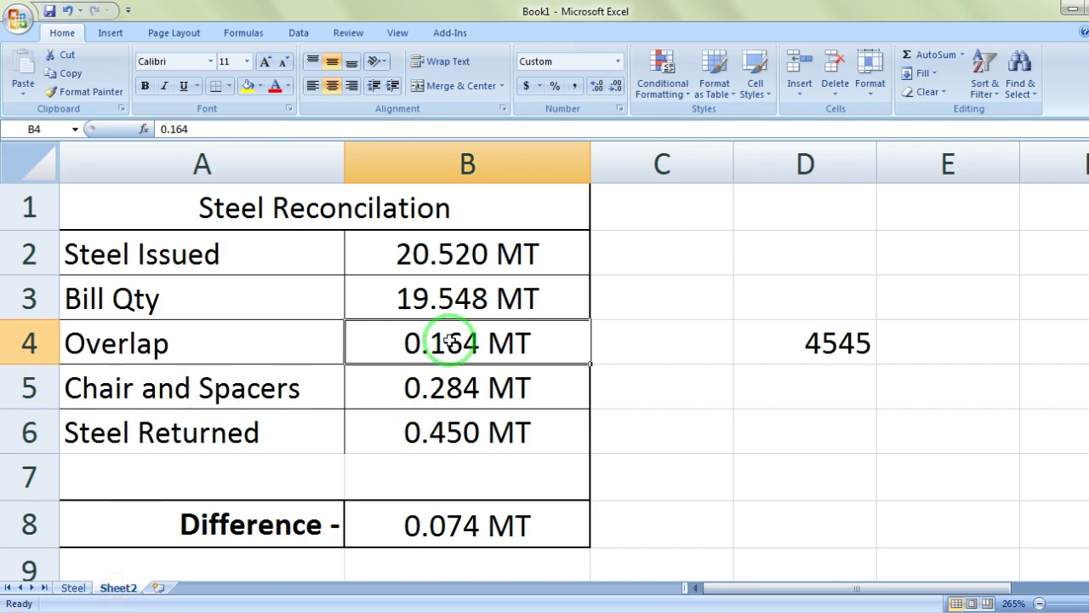
Step: Make Sheet2's Overlap cell B4 reference the Steel sheet's difference cell P62
type("+")
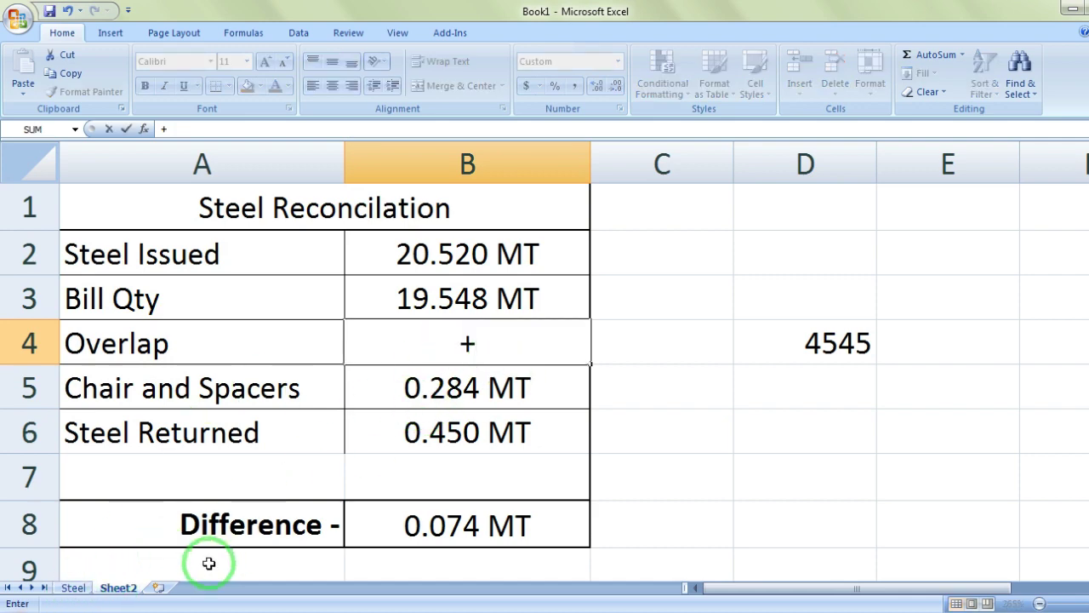
left_click(73, 588)
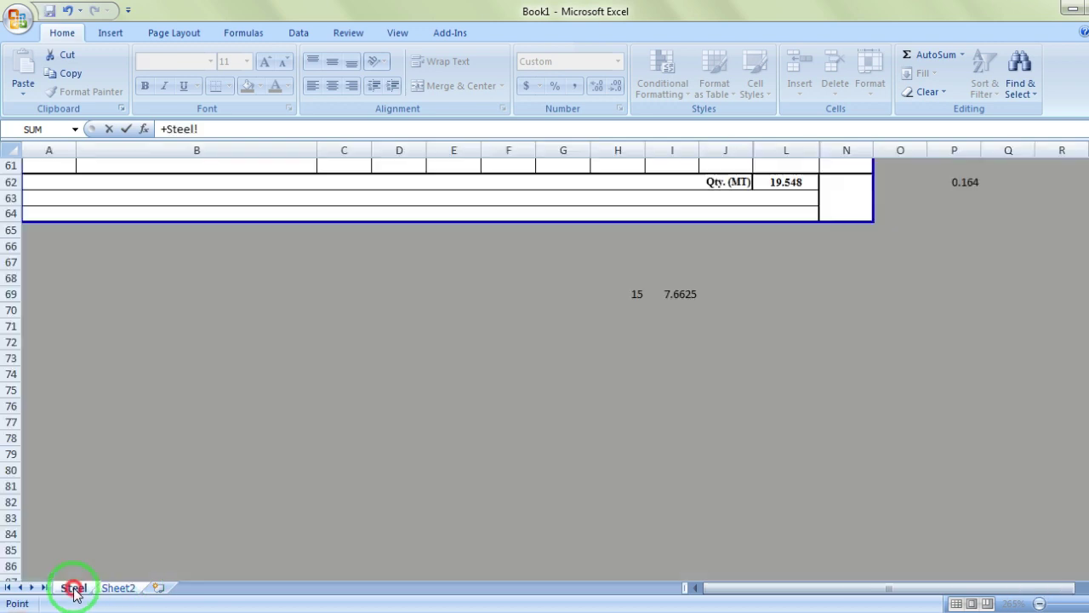
left_click(967, 185)
key("Return")
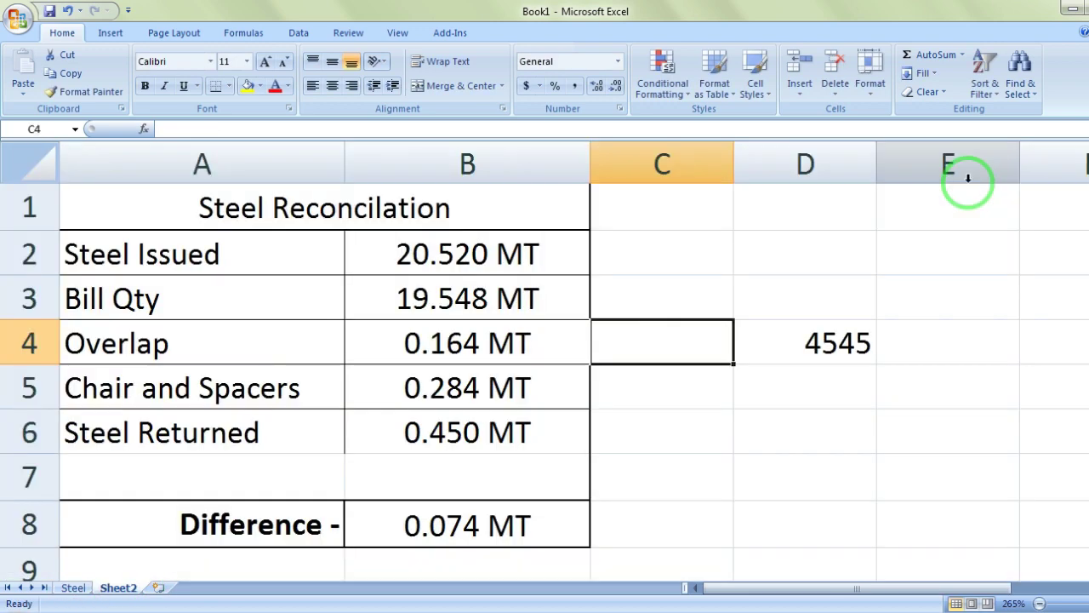
Step: Inspect the new Overlap formula and the Chair and Spacers value 0.284
left_click(518, 342)
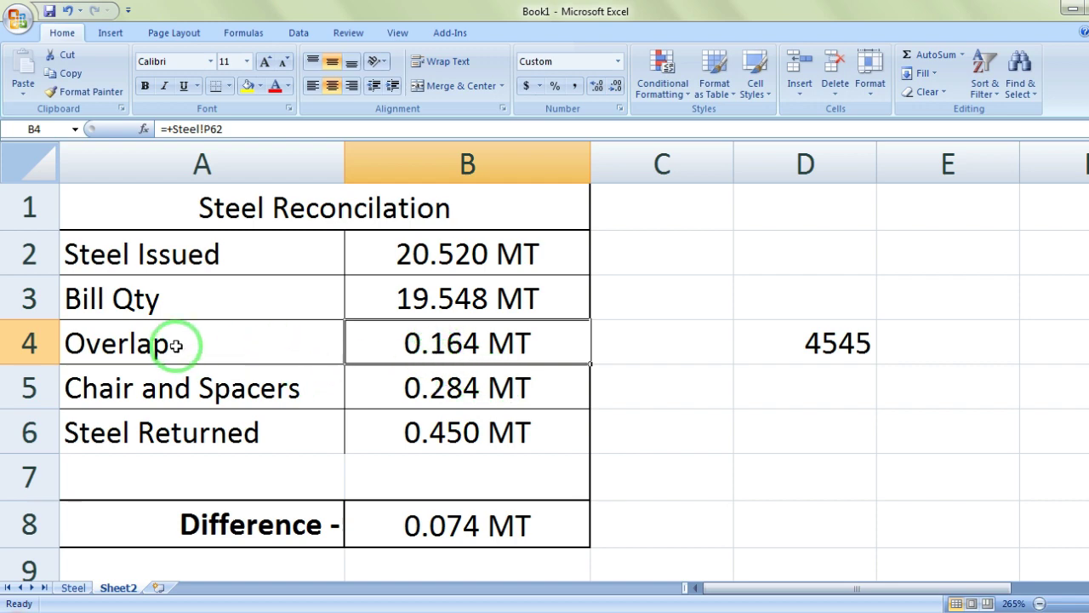
left_click(211, 387)
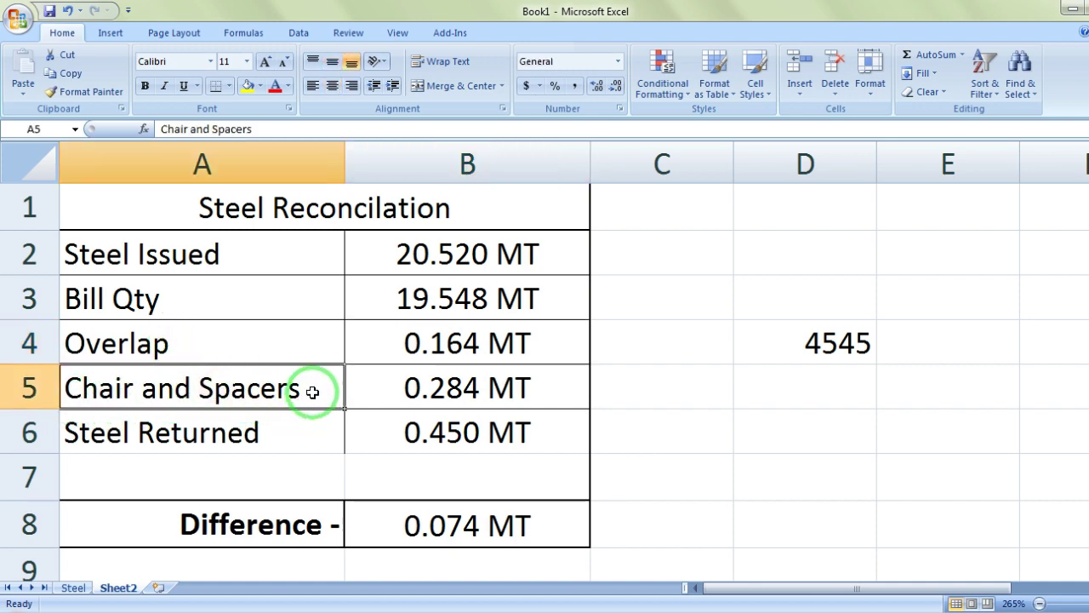
left_click(406, 387)
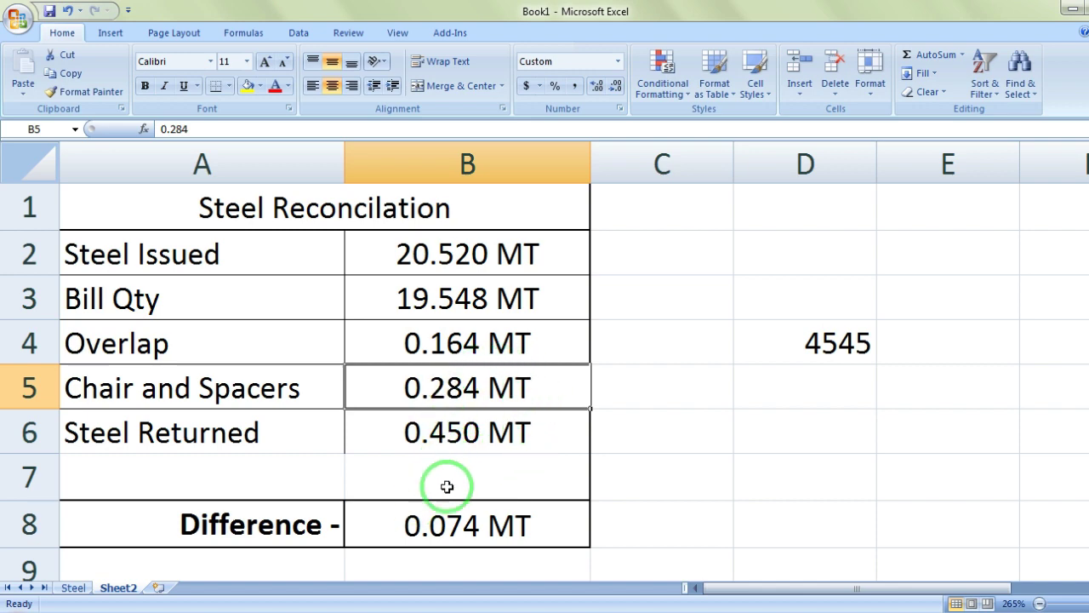
left_click(212, 384)
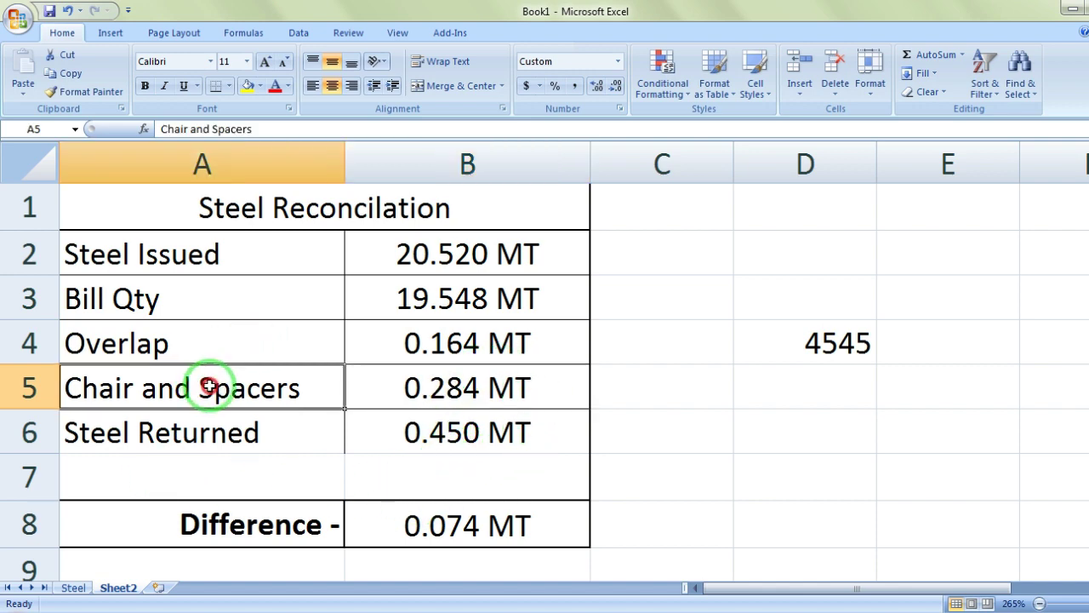
left_click(197, 437)
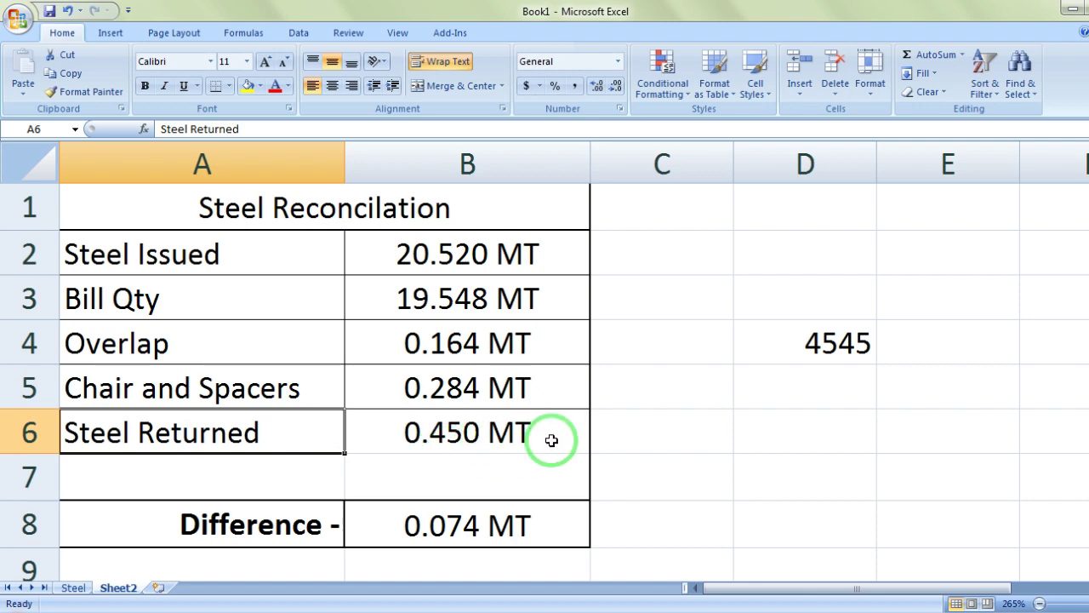
left_click(552, 440)
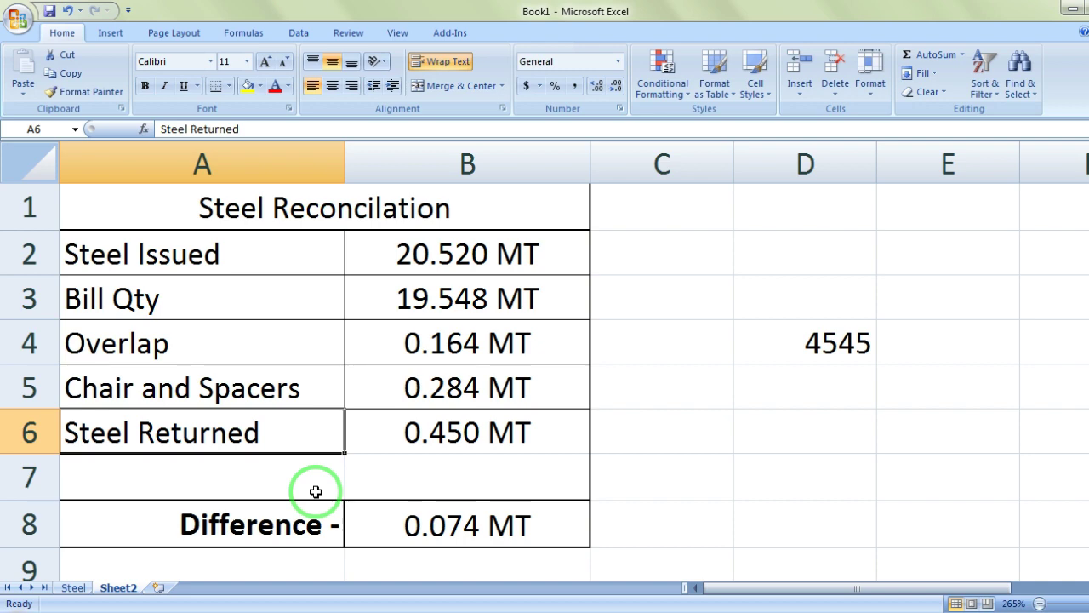
left_click(437, 449)
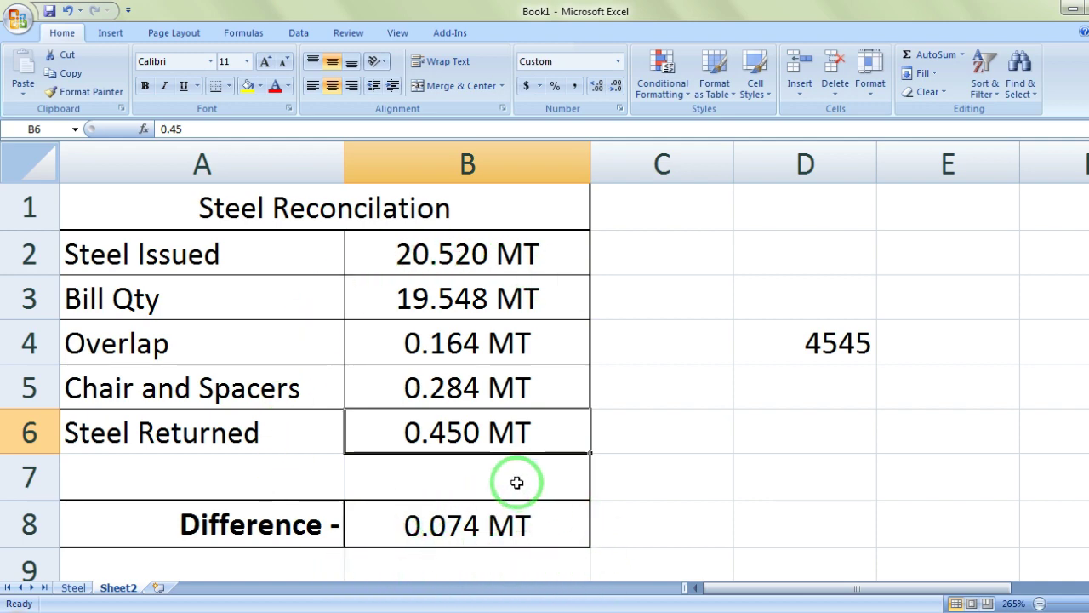
left_click(455, 526)
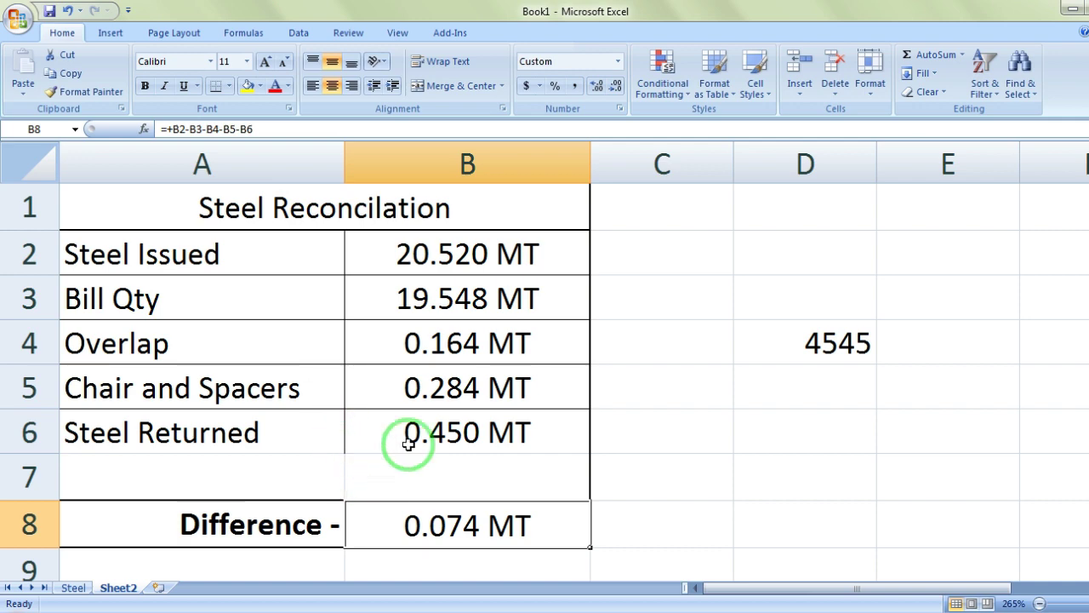
left_click(478, 523)
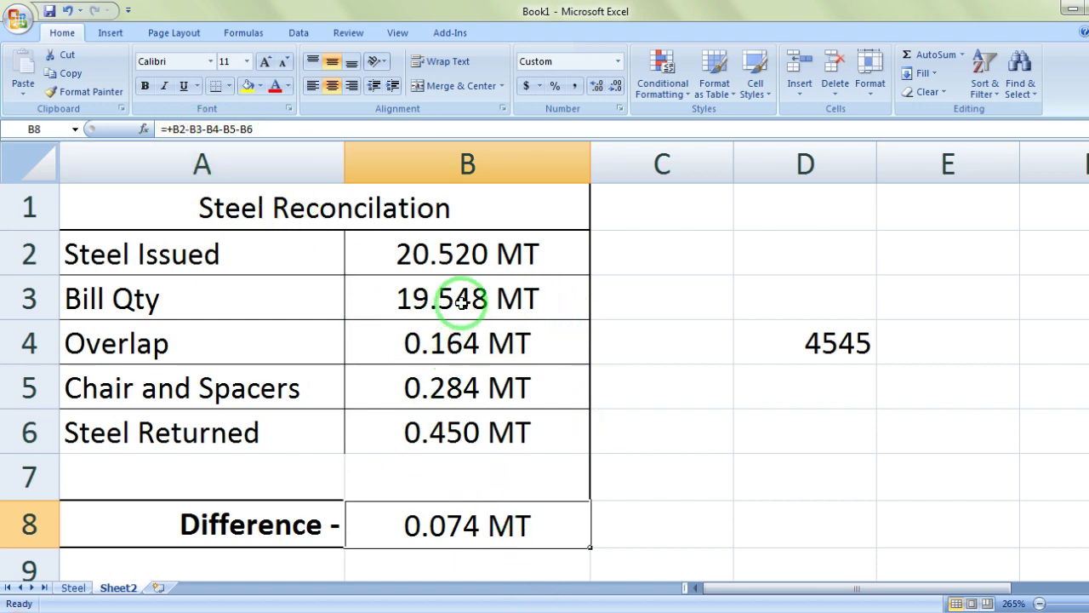
left_click_drag(461, 301, 554, 413)
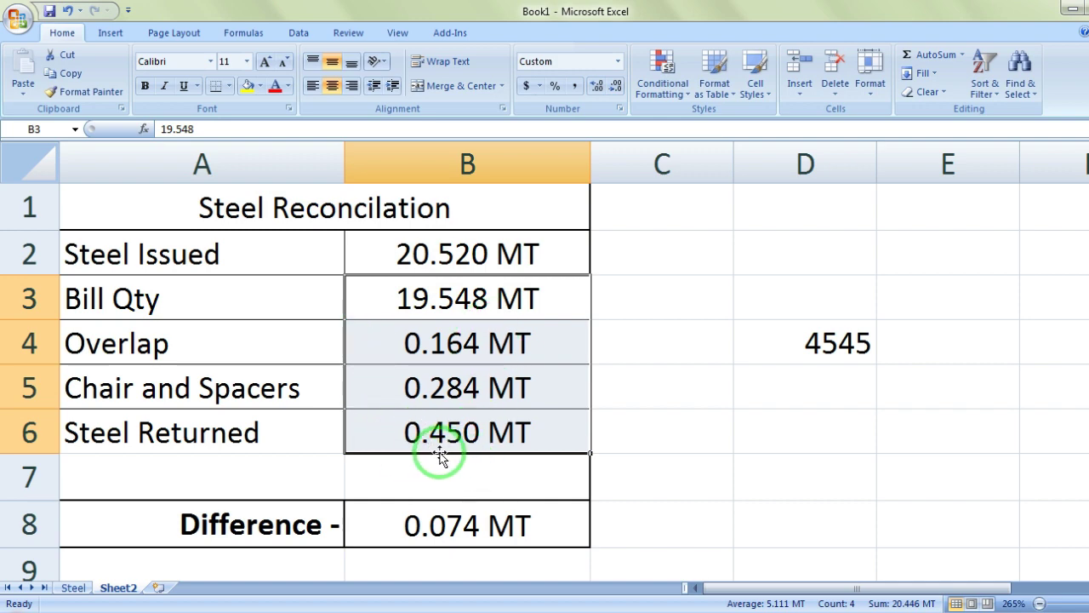
left_click(243, 433)
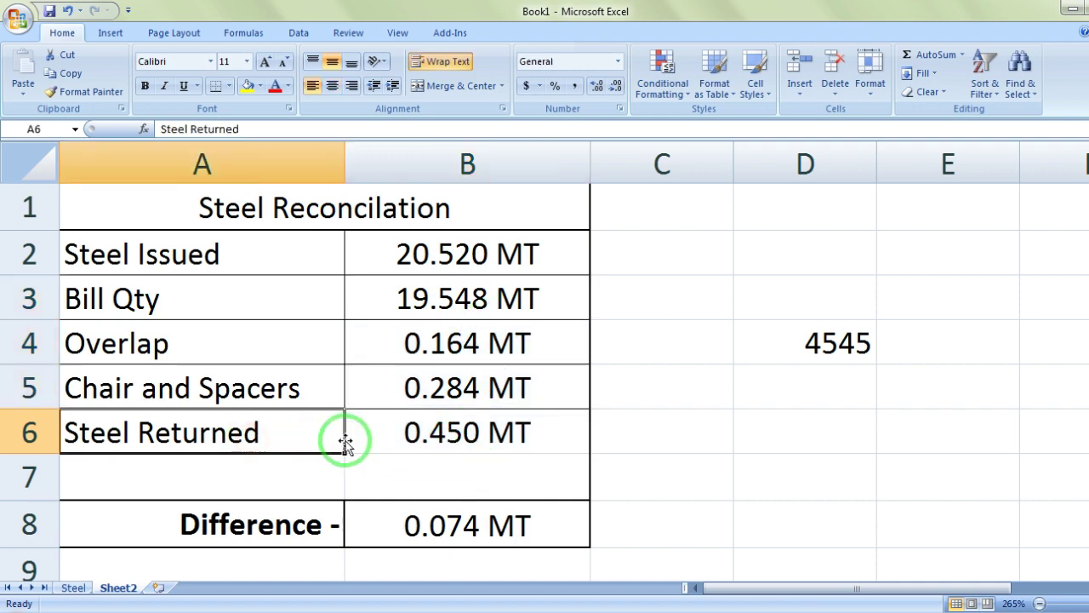
left_click(188, 255)
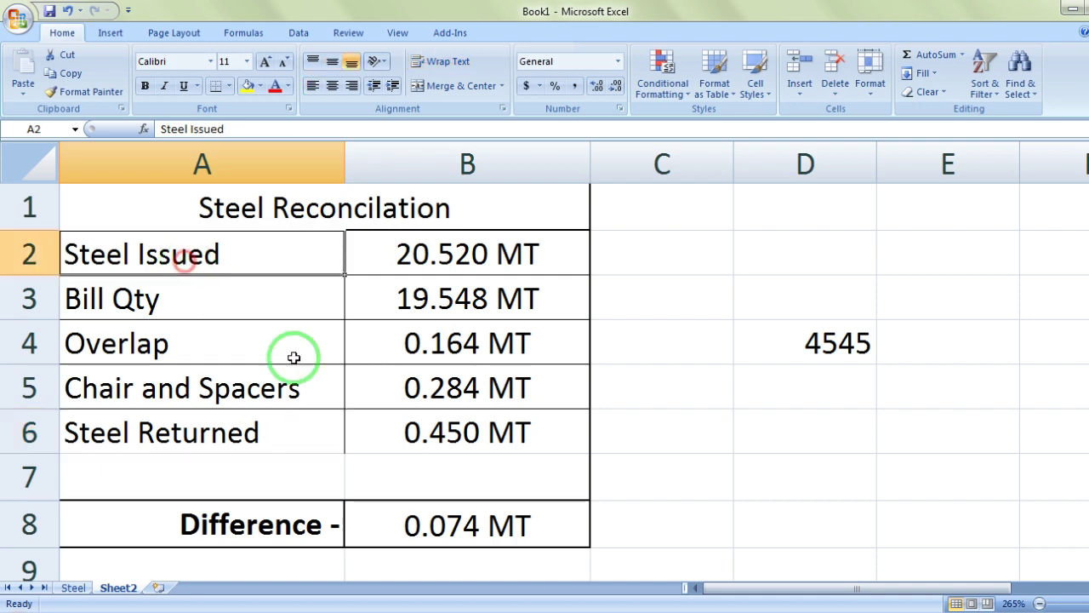
left_click(400, 262)
left_click(518, 440)
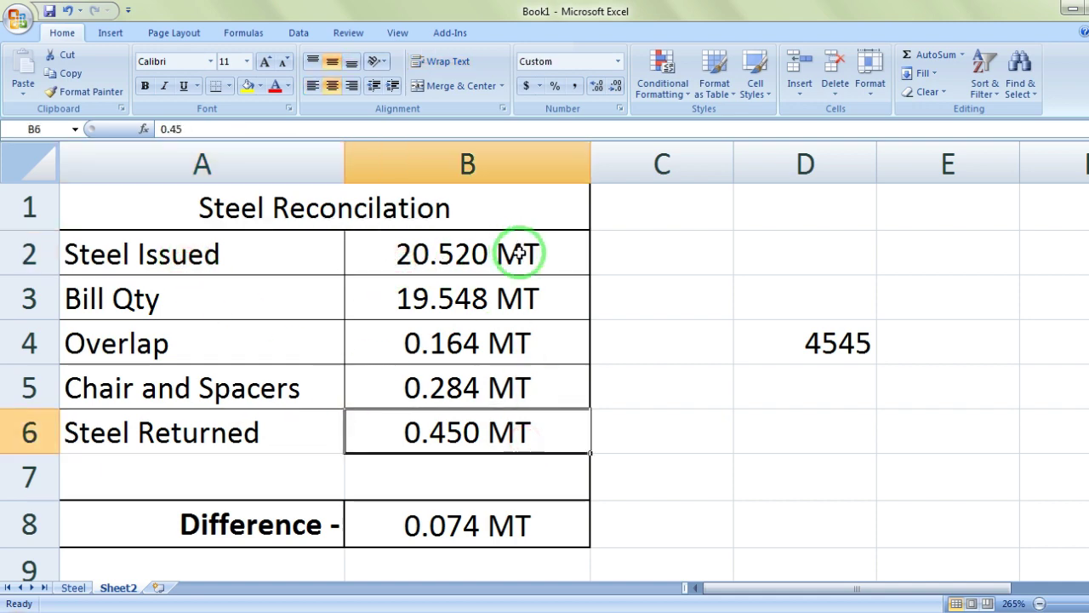
left_click(519, 256)
left_click(522, 430)
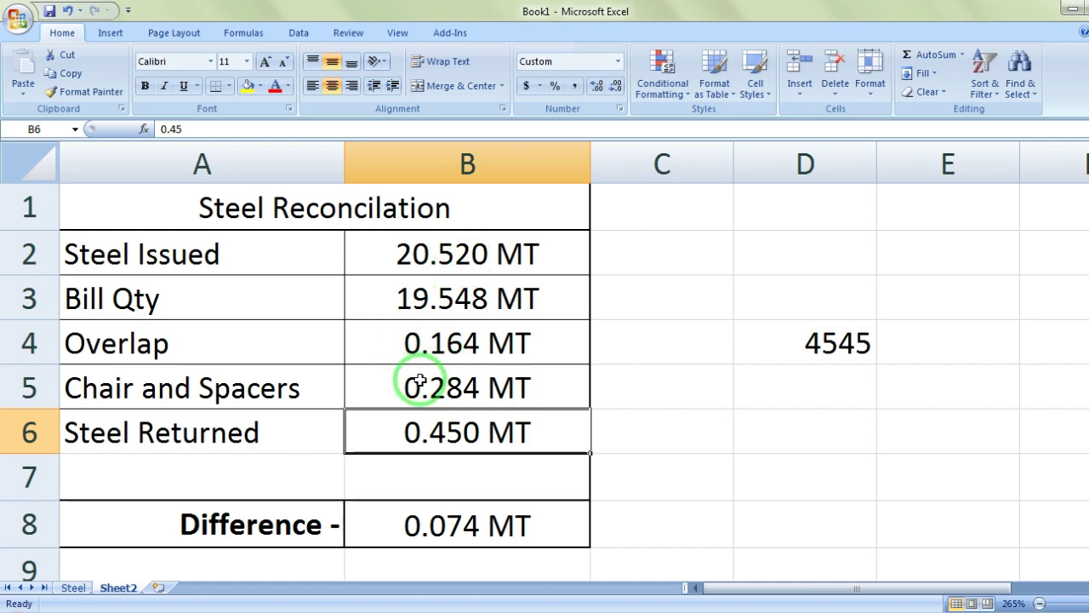
left_click(468, 534)
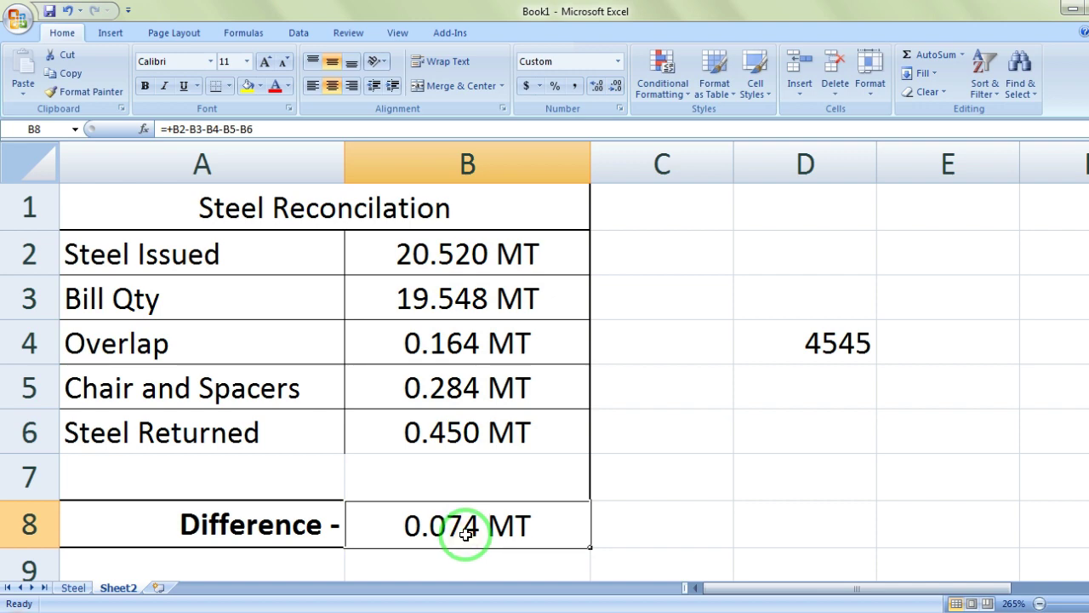
left_click(81, 475)
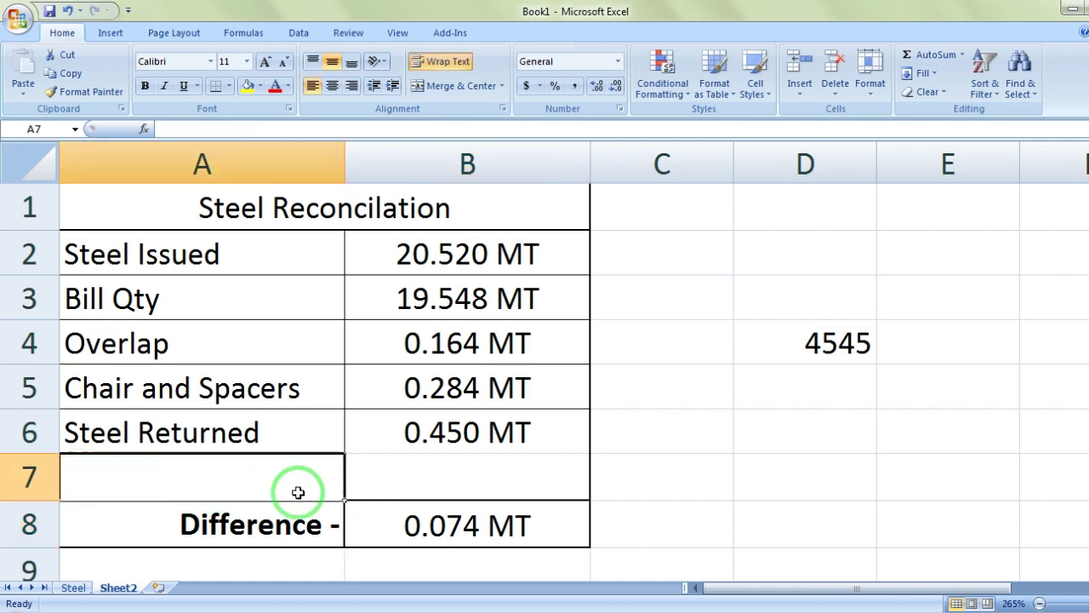
left_click(450, 525)
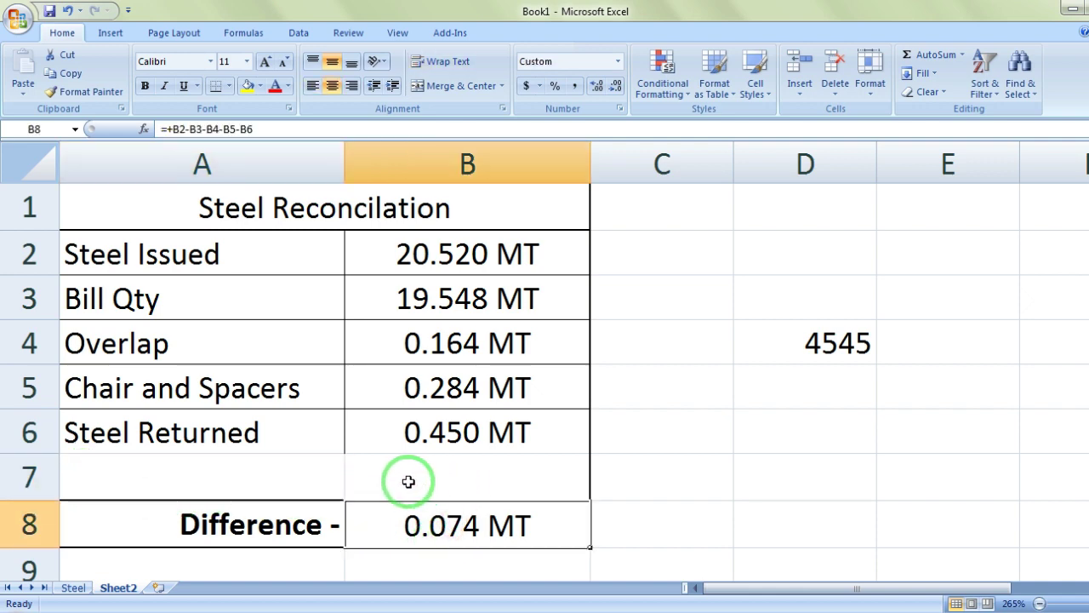
left_click(438, 474)
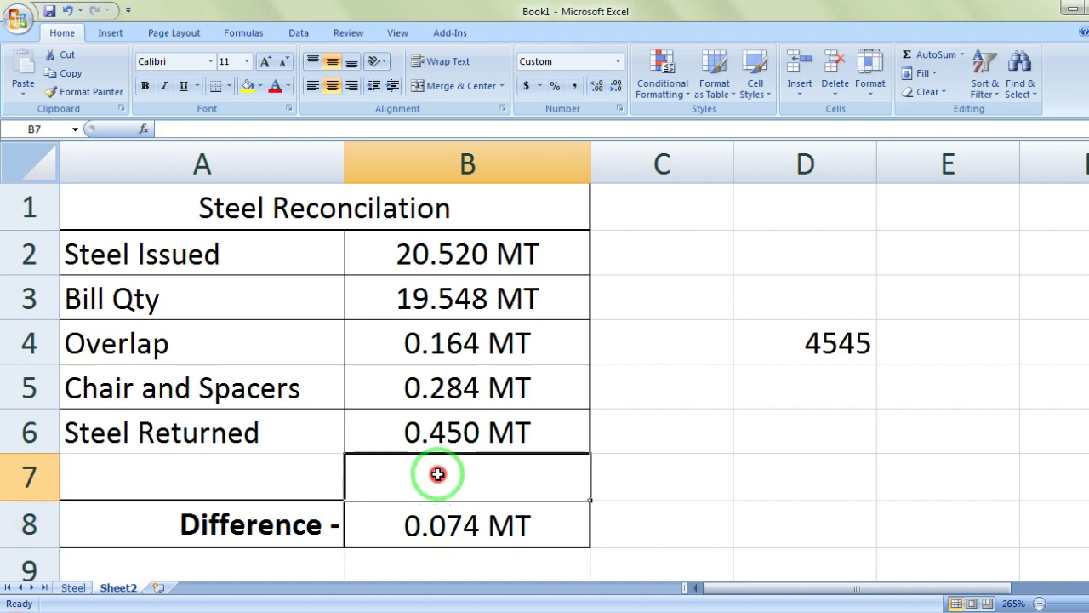
left_click(456, 525)
left_click(439, 477)
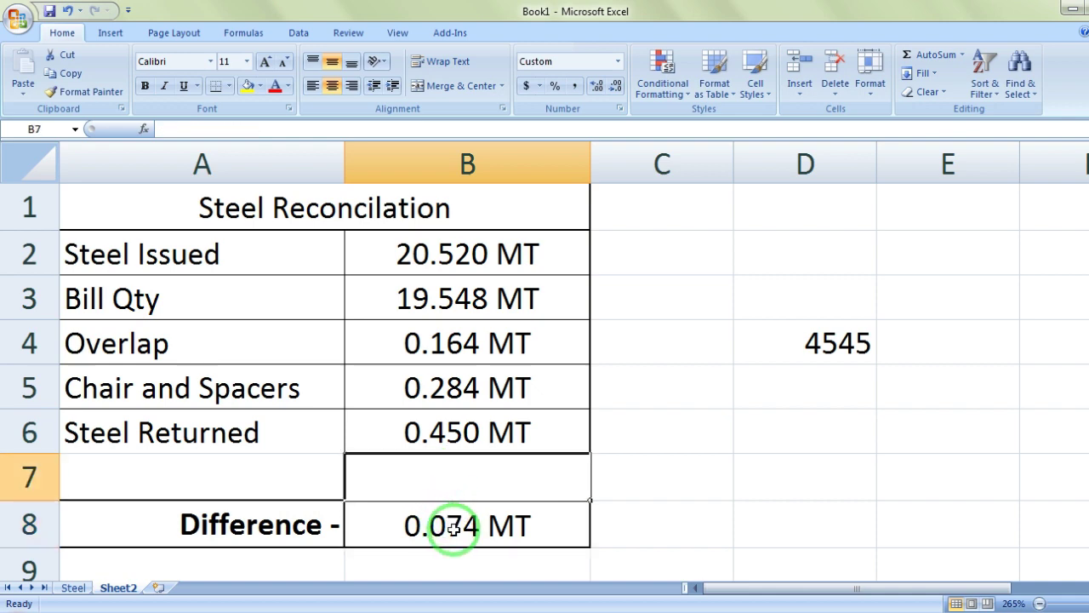
left_click(417, 517)
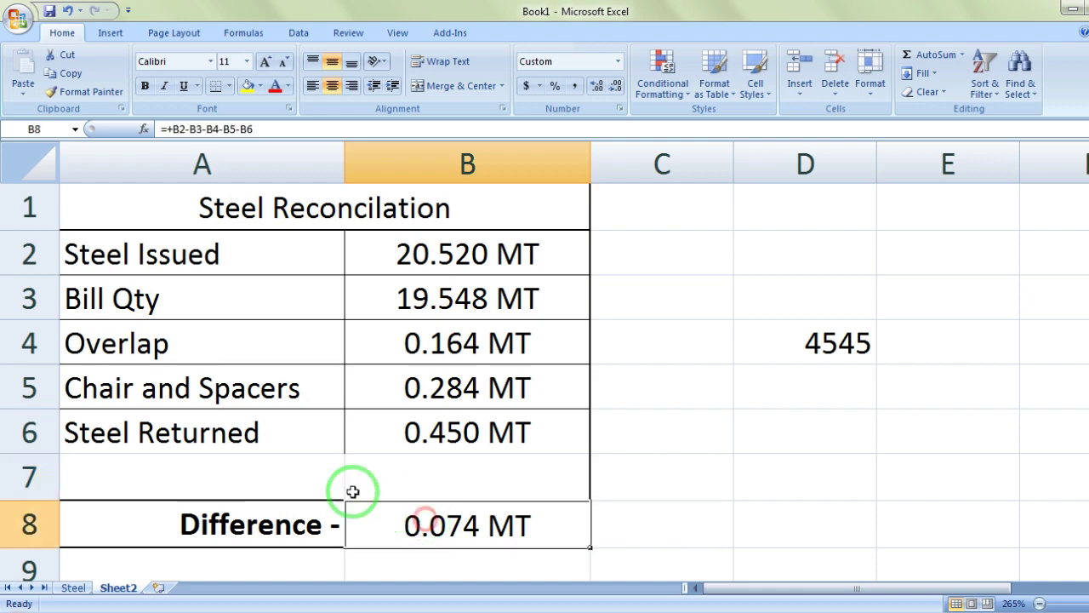
left_click(298, 479)
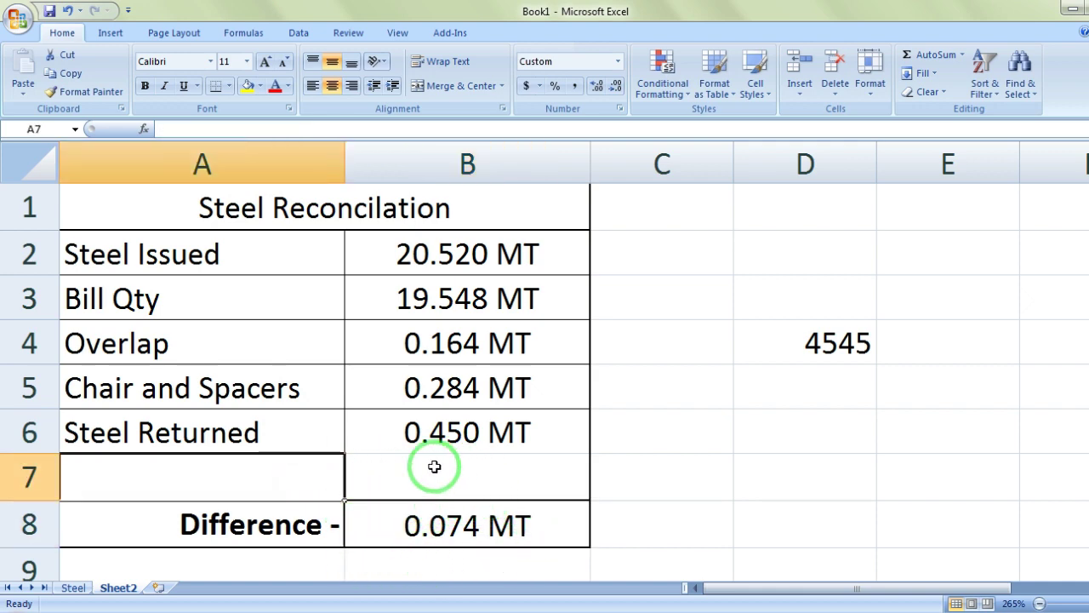
left_click(473, 523)
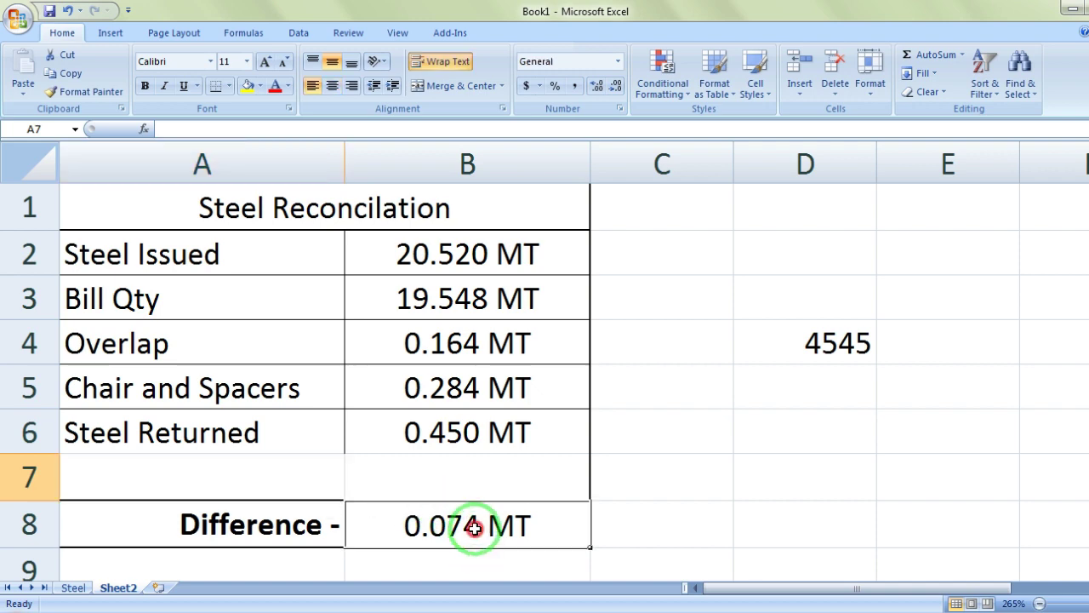
left_click(838, 341)
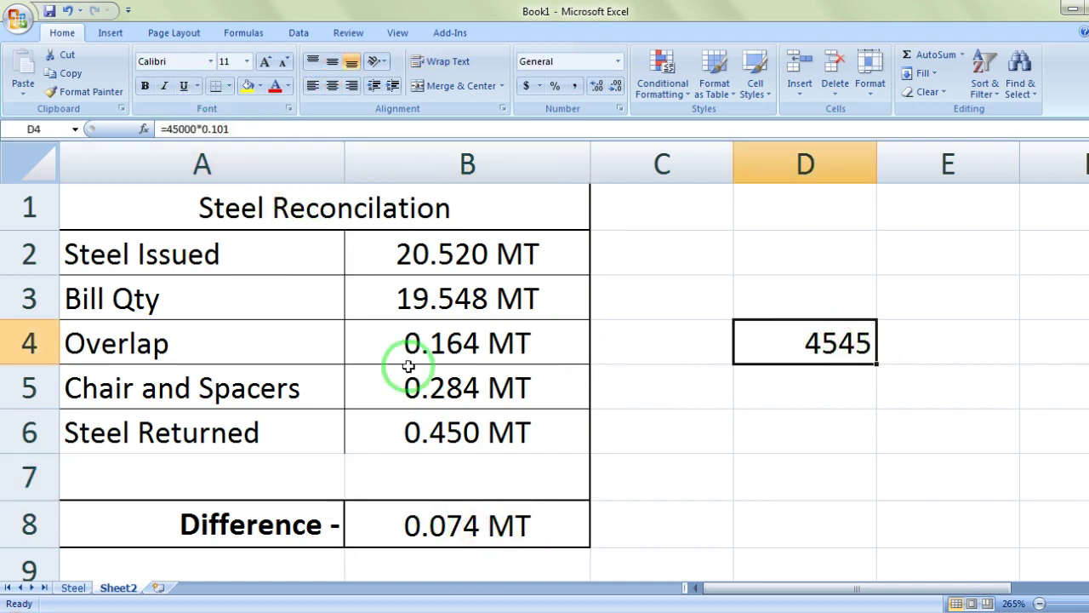
Step: Replace 0.101 in D4's formula with a B8 reference, so 45000 × Difference gives 3340.8
left_click(238, 129)
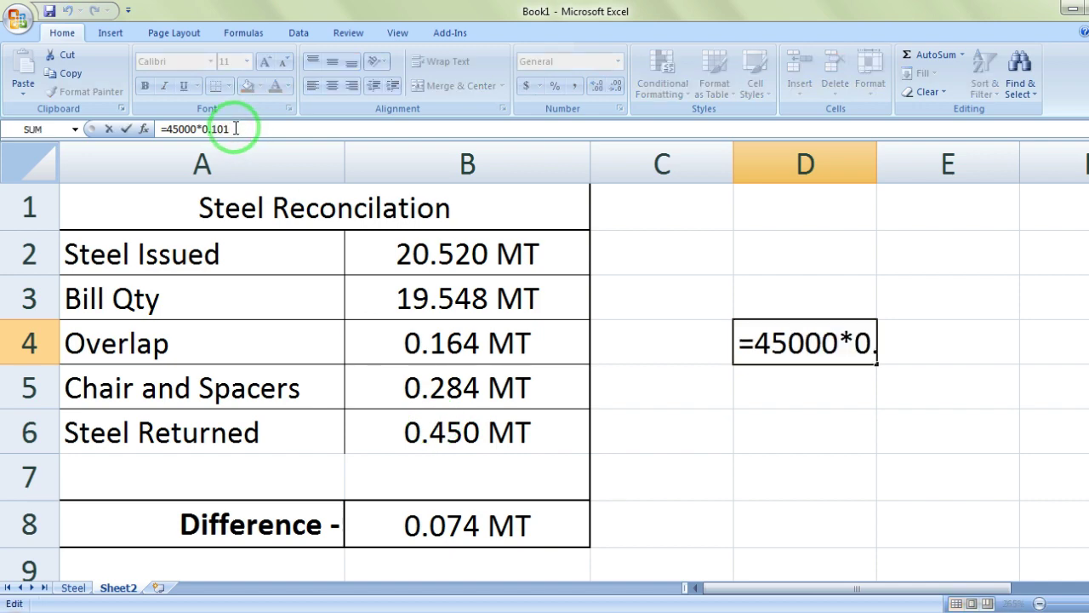
key("BackSpace")
key("BackSpace")
key("BackSpace")
key("BackSpace")
key("BackSpace")
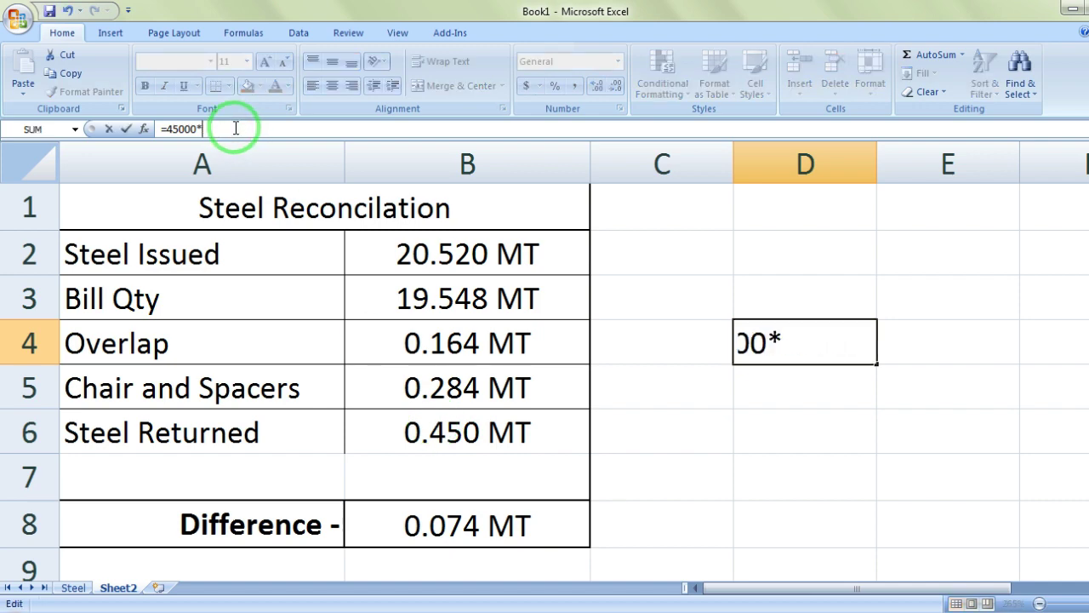
left_click(434, 523)
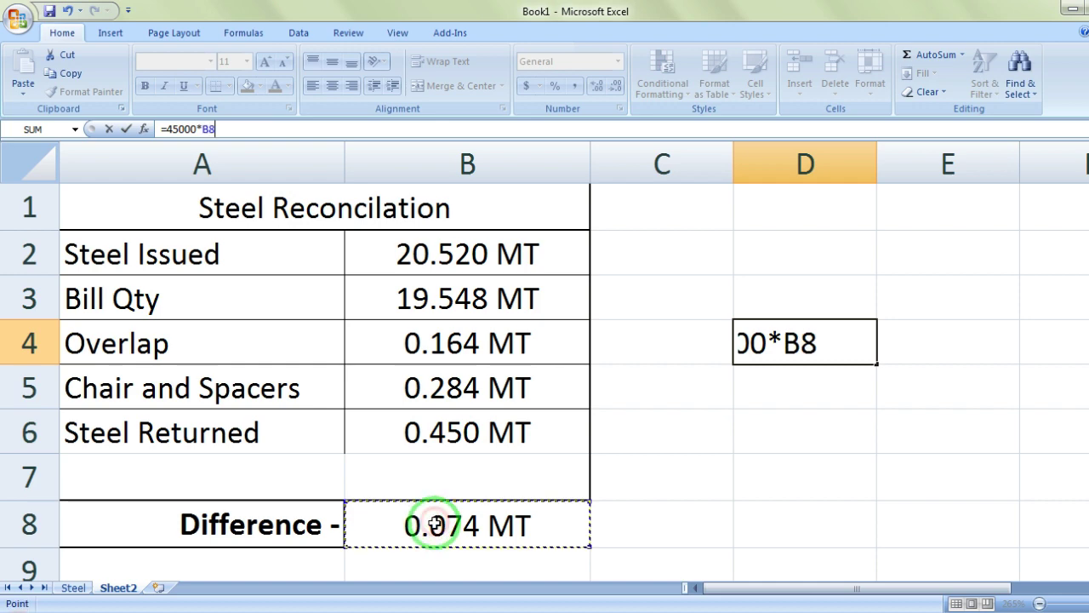
key("Tab")
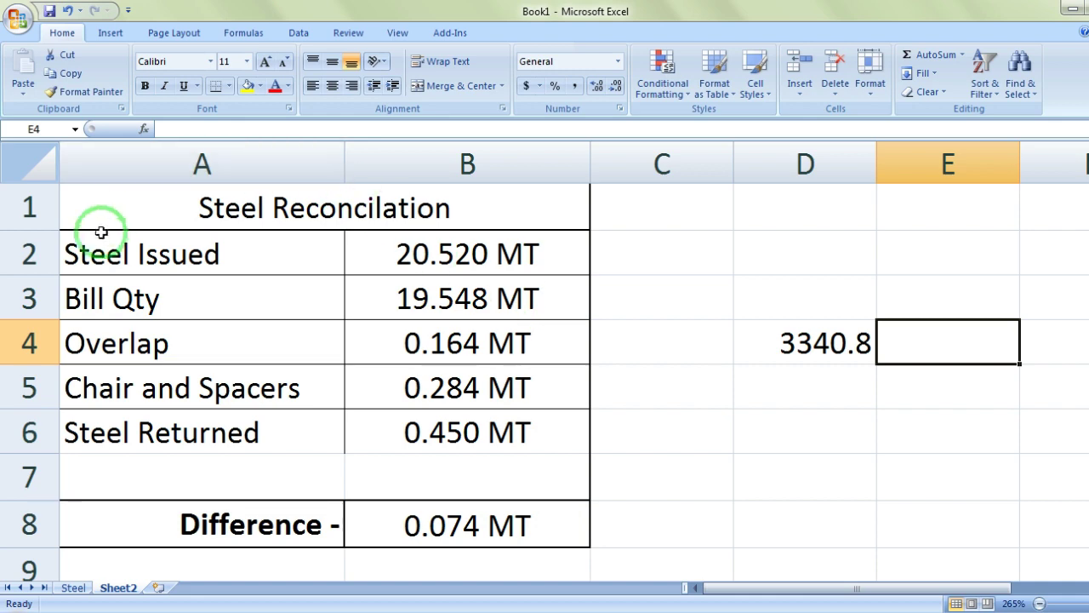
left_click(504, 526)
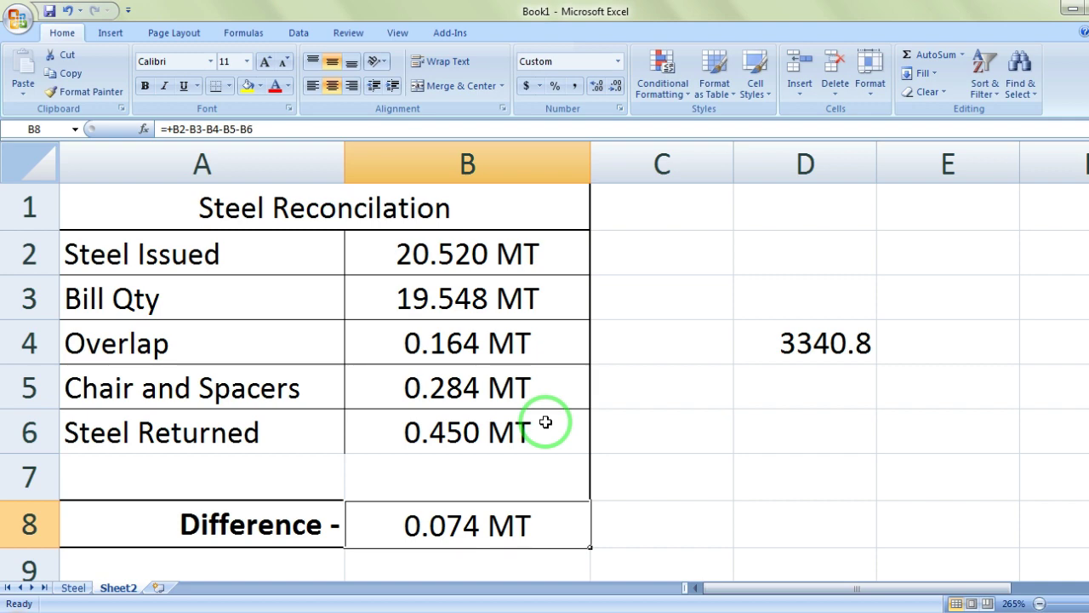
left_click(564, 266)
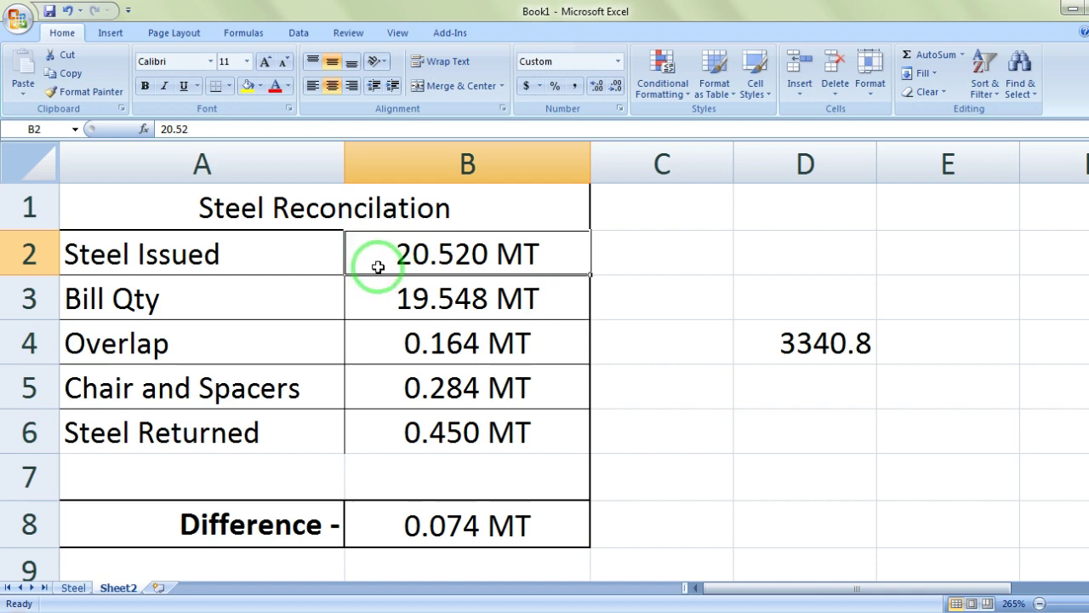
left_click(388, 308)
left_click(397, 343)
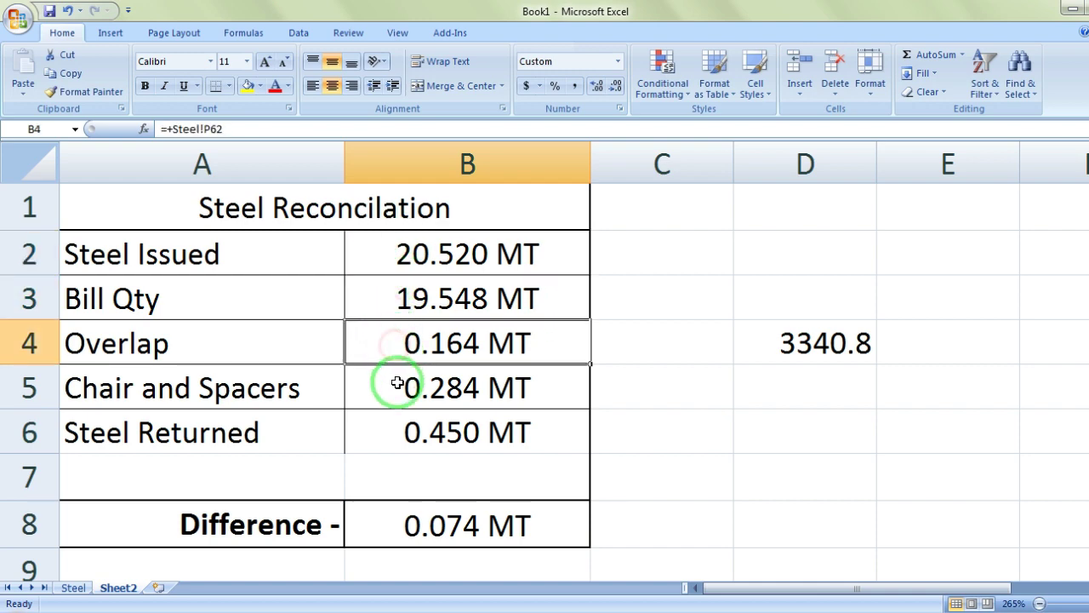
left_click(395, 387)
left_click(397, 433)
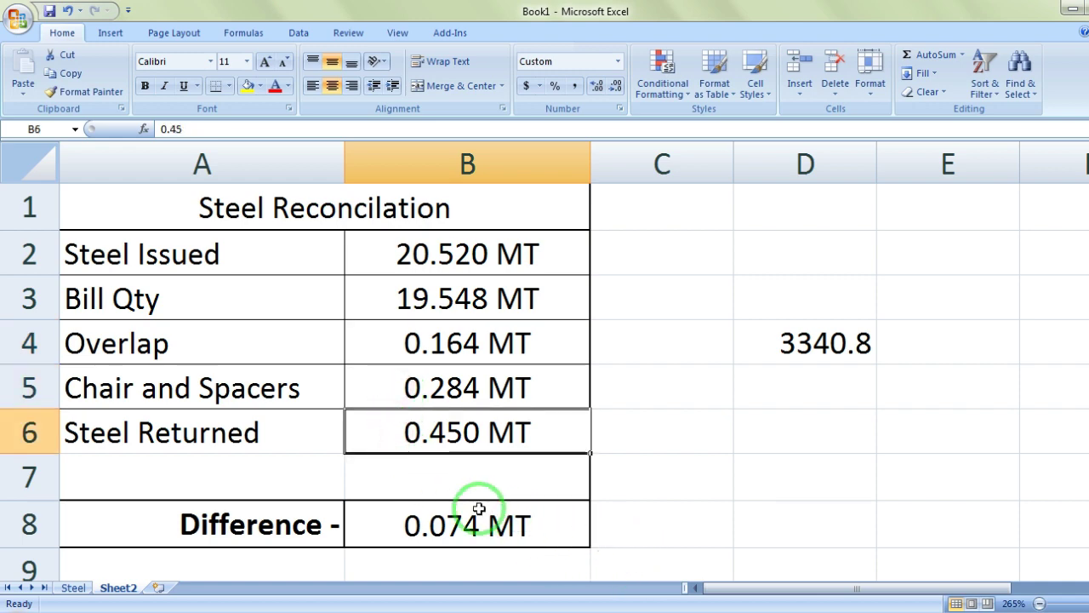